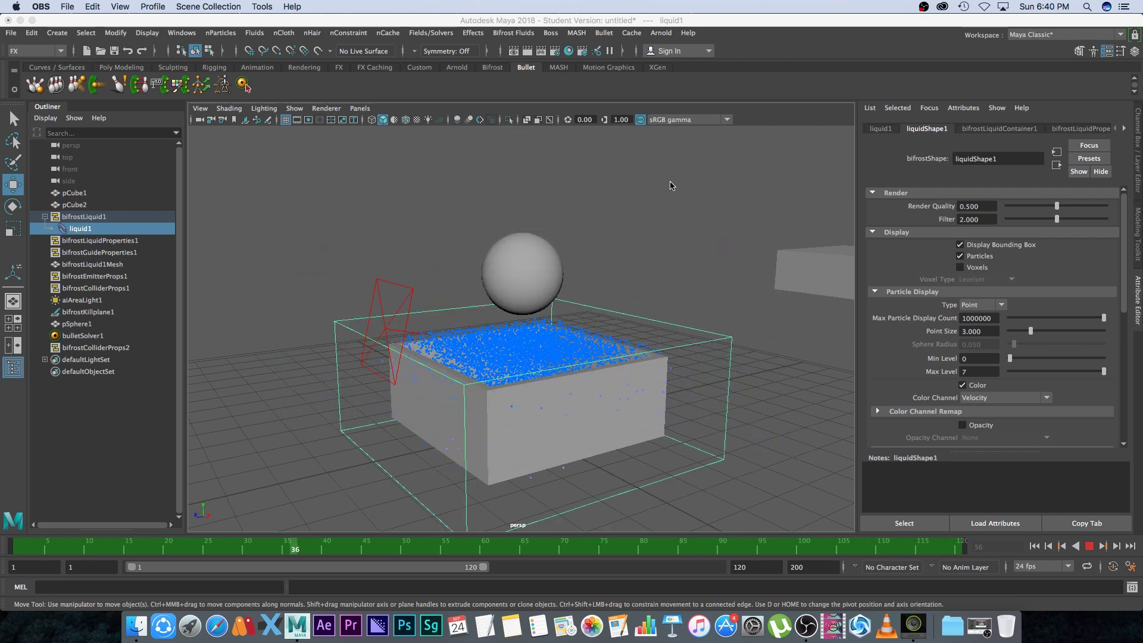
Step: Start a new empty scene without saving the current one and switch to the Modeling menu set
click(11, 32)
click(24, 45)
click(589, 314)
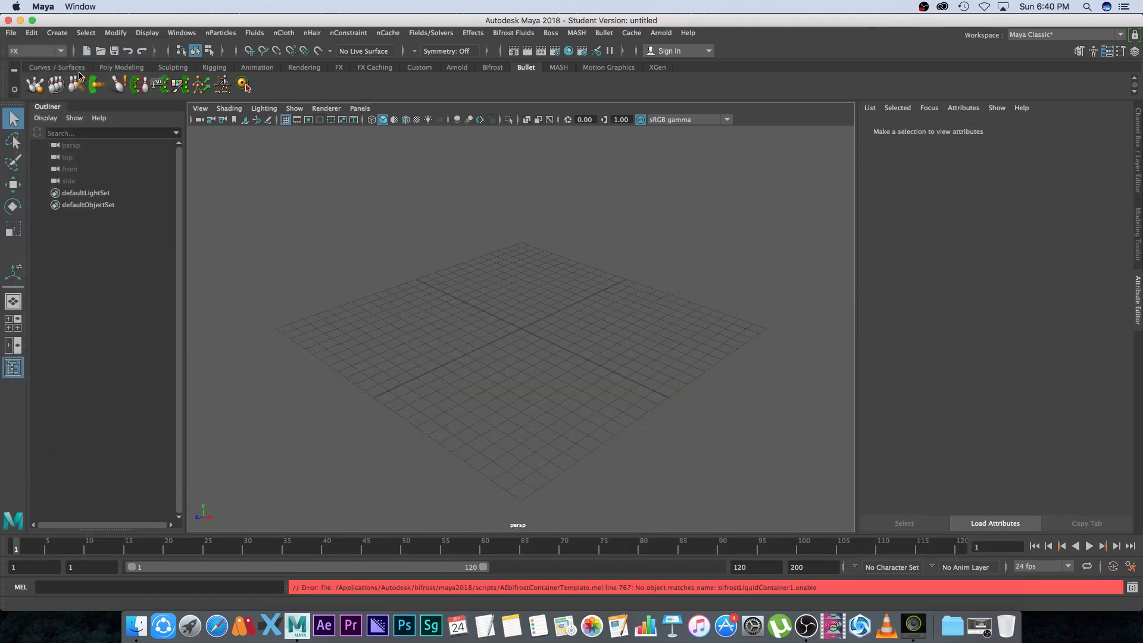
click(35, 52)
click(24, 64)
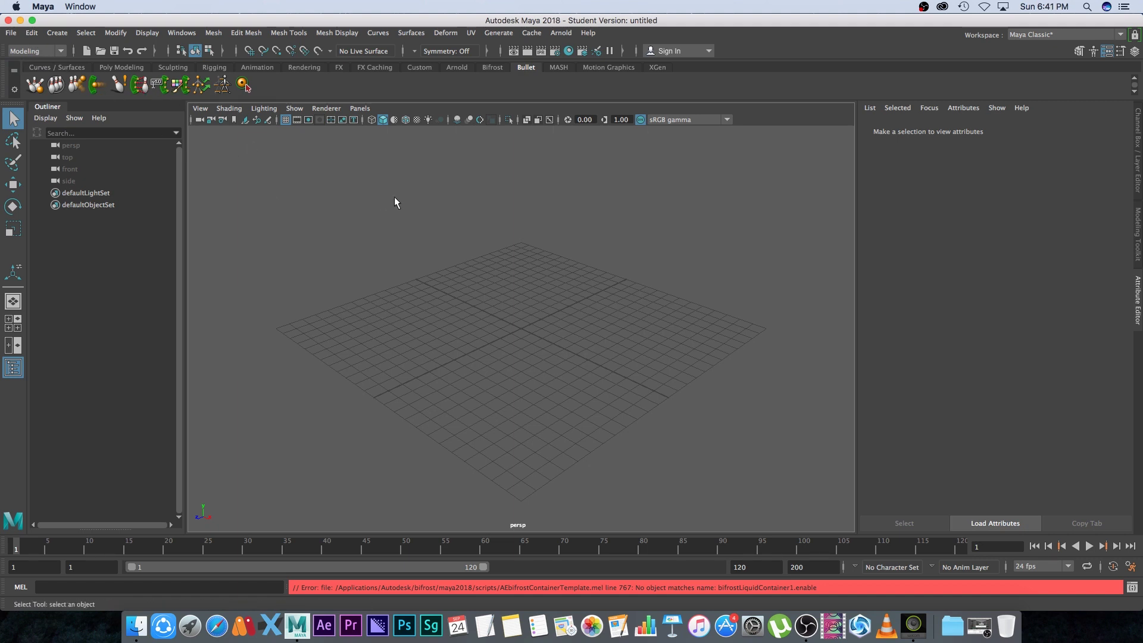
Step: Create a polygon cube at the origin and bring up its creation settings
click(122, 68)
click(56, 85)
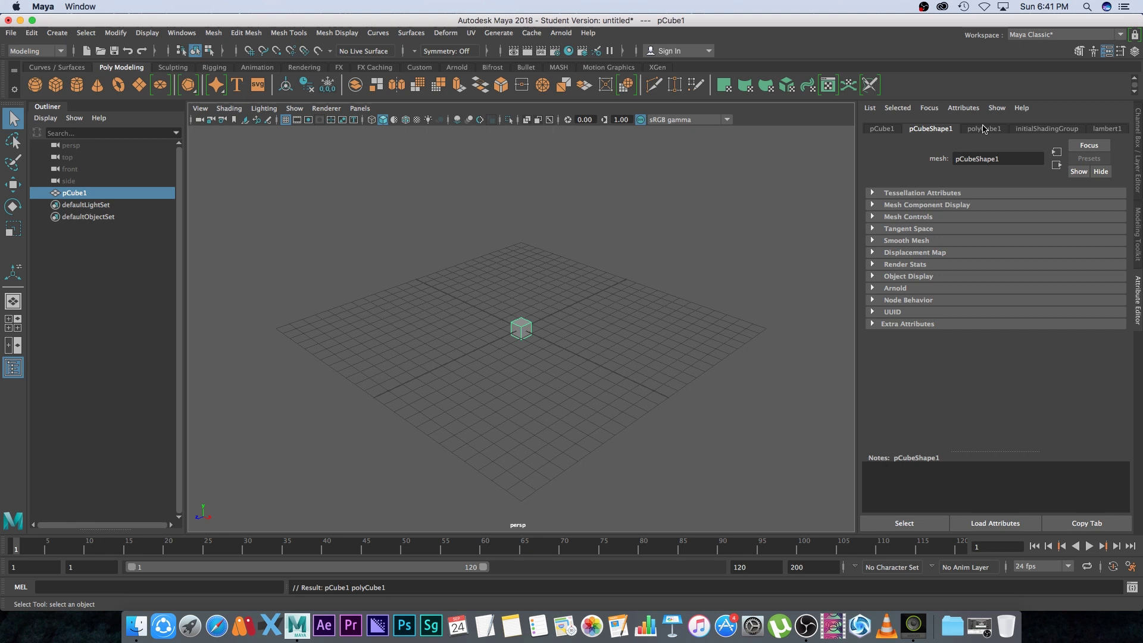
click(984, 129)
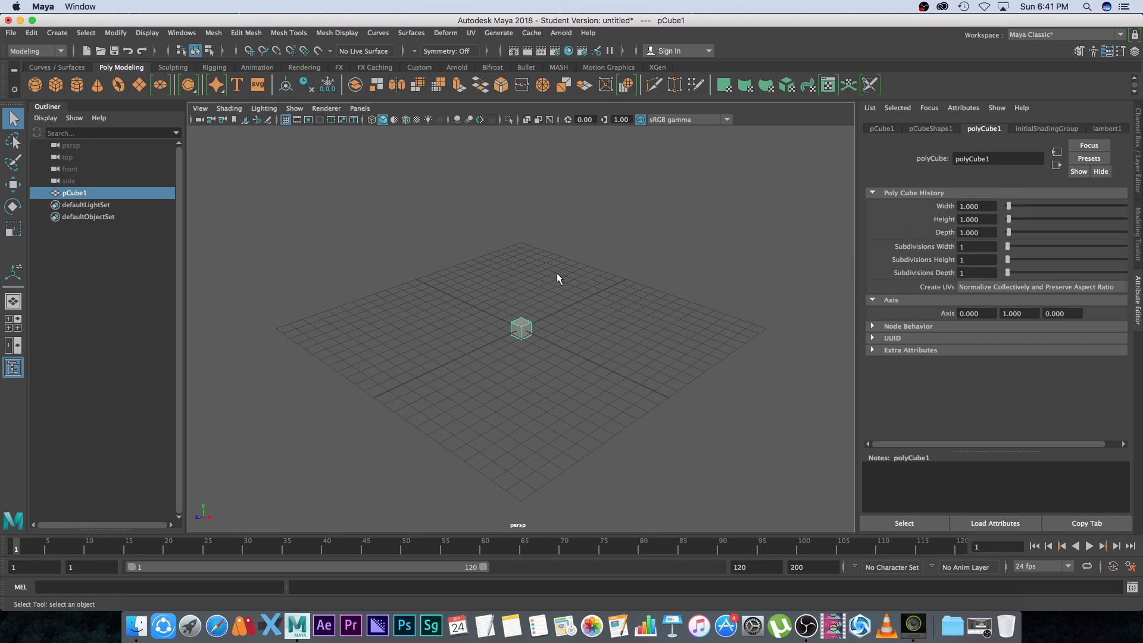
key(f)
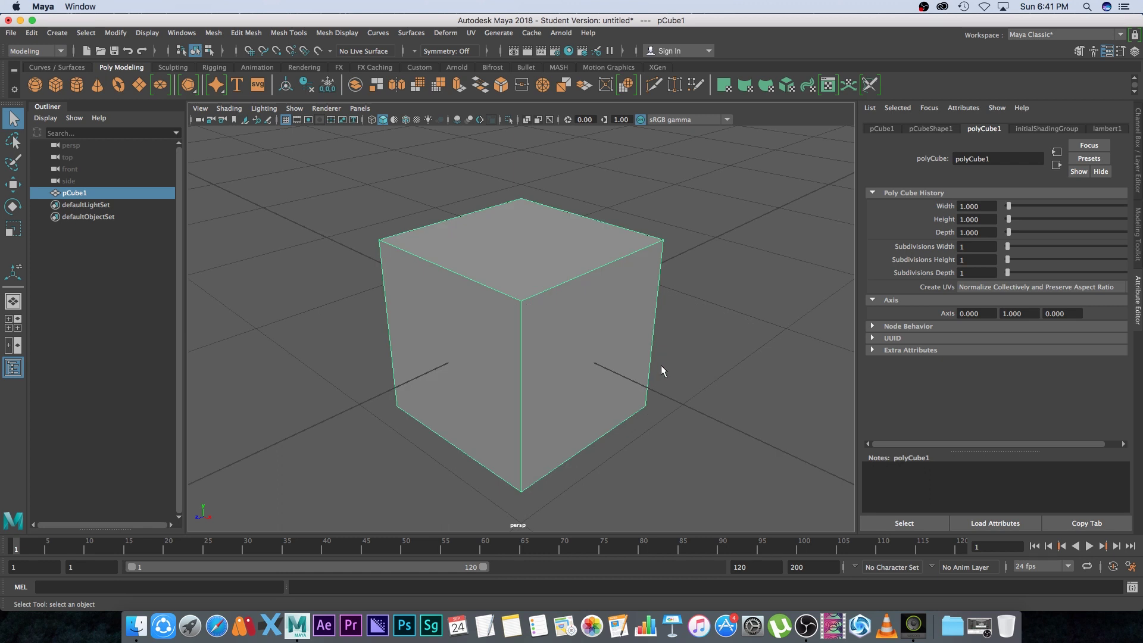
scroll(661, 370, down, 5)
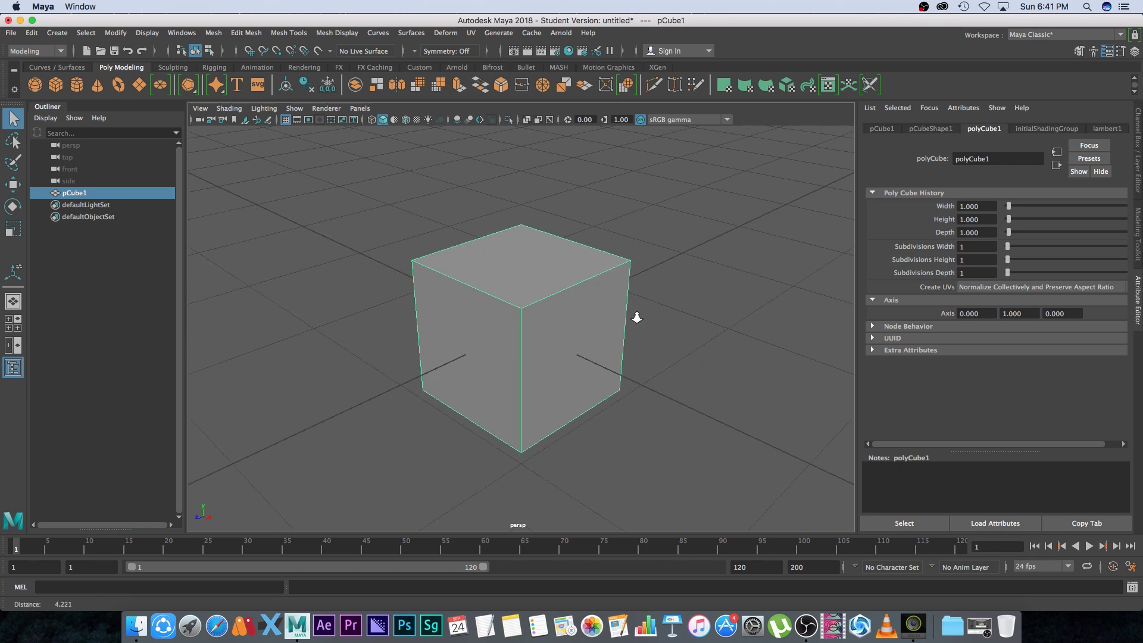
Step: Set the cube's width to 4, height to 2 and depth to 4
mouse_move(1011, 208)
mouse_down()
mouse_move(1017, 234)
mouse_move(1011, 220)
mouse_up()
double_click(976, 206)
text(4)
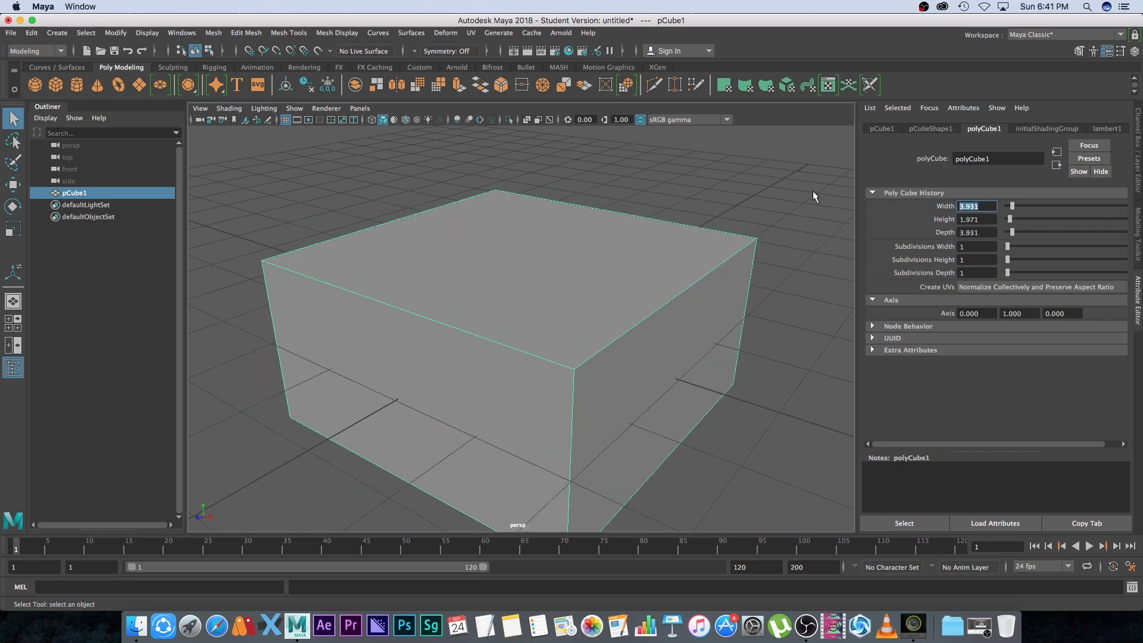
key(Tab)
text(2)
key(Tab)
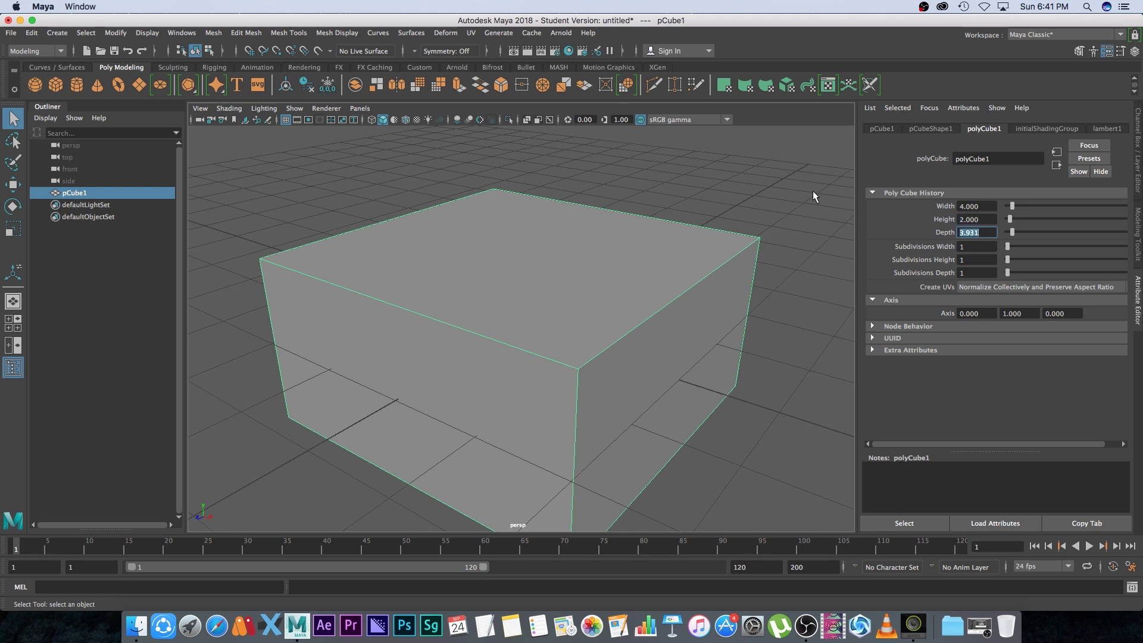
text(4)
key(Tab)
alt+drag(667, 314, 584, 367)
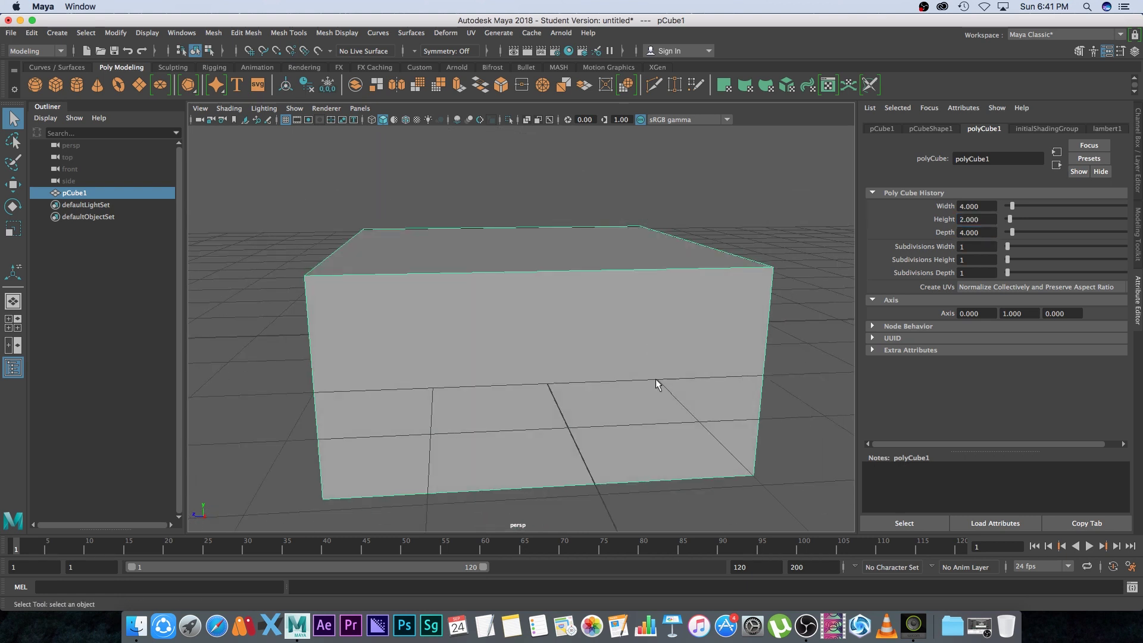
alt+right_drag(655, 379, 594, 401)
alt+drag(594, 401, 576, 327)
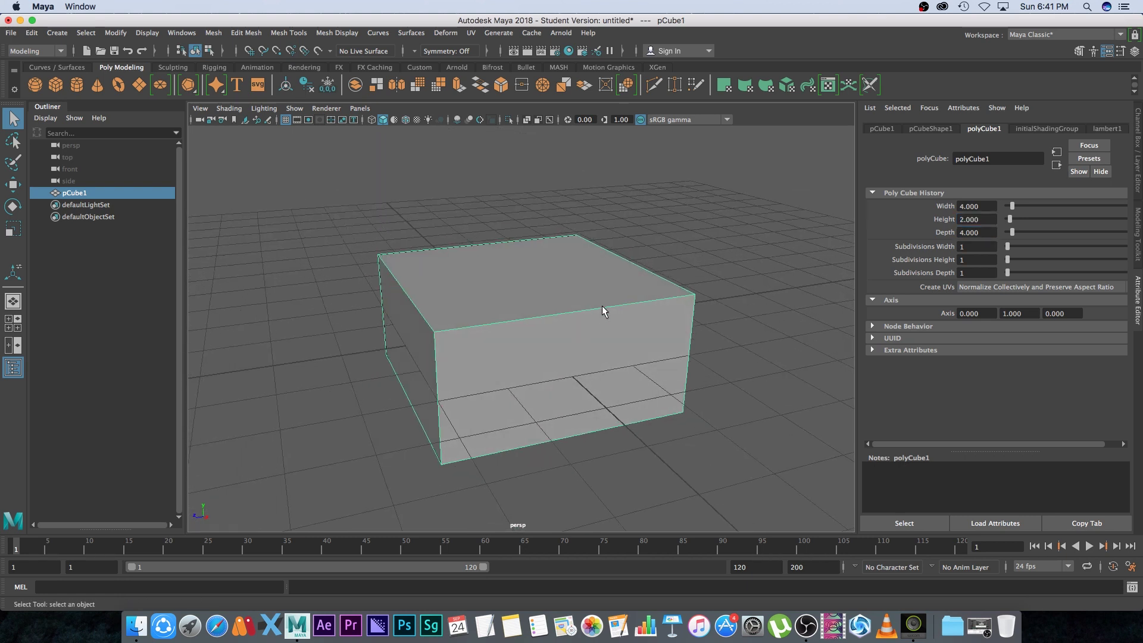
Step: Extrude the cube's top face with an offset of 0.2 to form an inset border
key(w)
alt+drag(564, 279, 590, 297)
right_drag(557, 260, 557, 297)
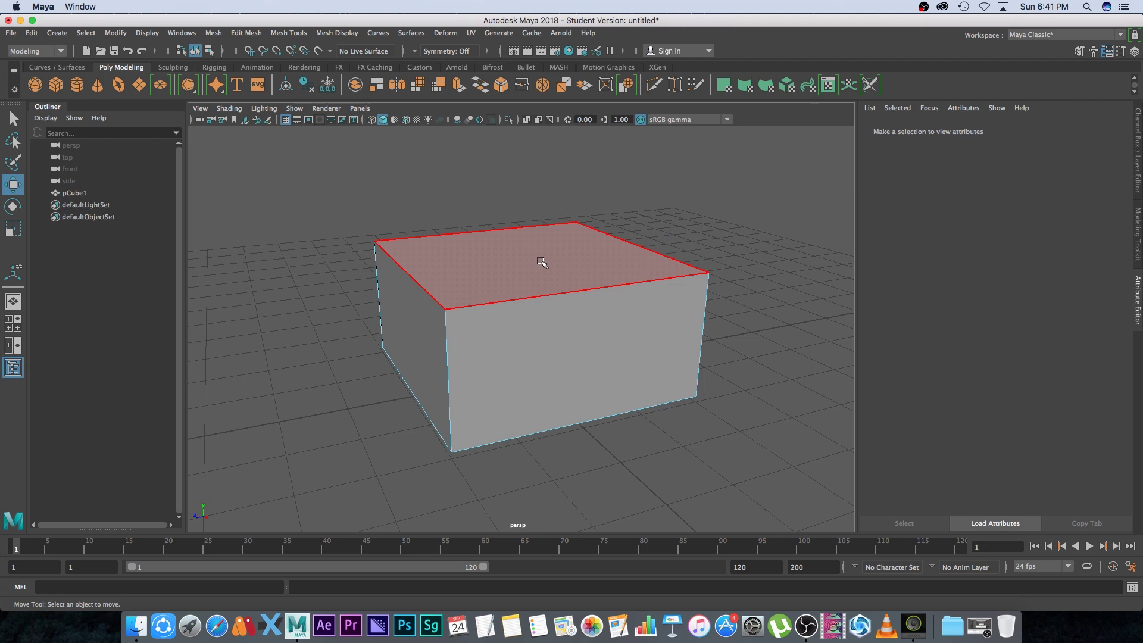
click(544, 256)
alt+drag(682, 294, 514, 217)
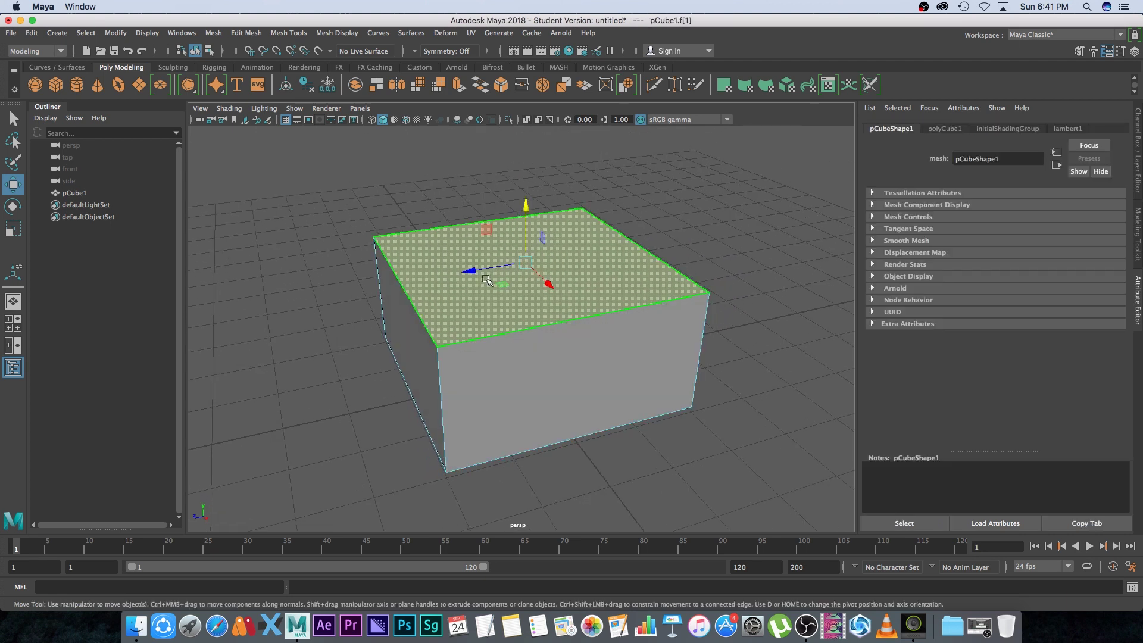
alt+drag(487, 280, 488, 292)
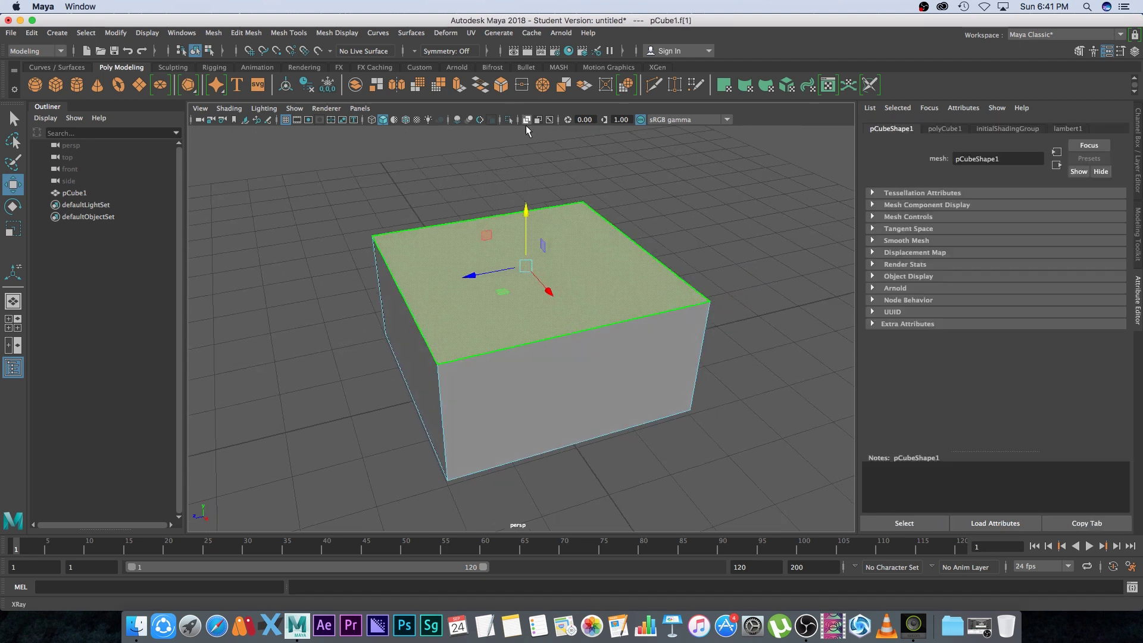
click(246, 33)
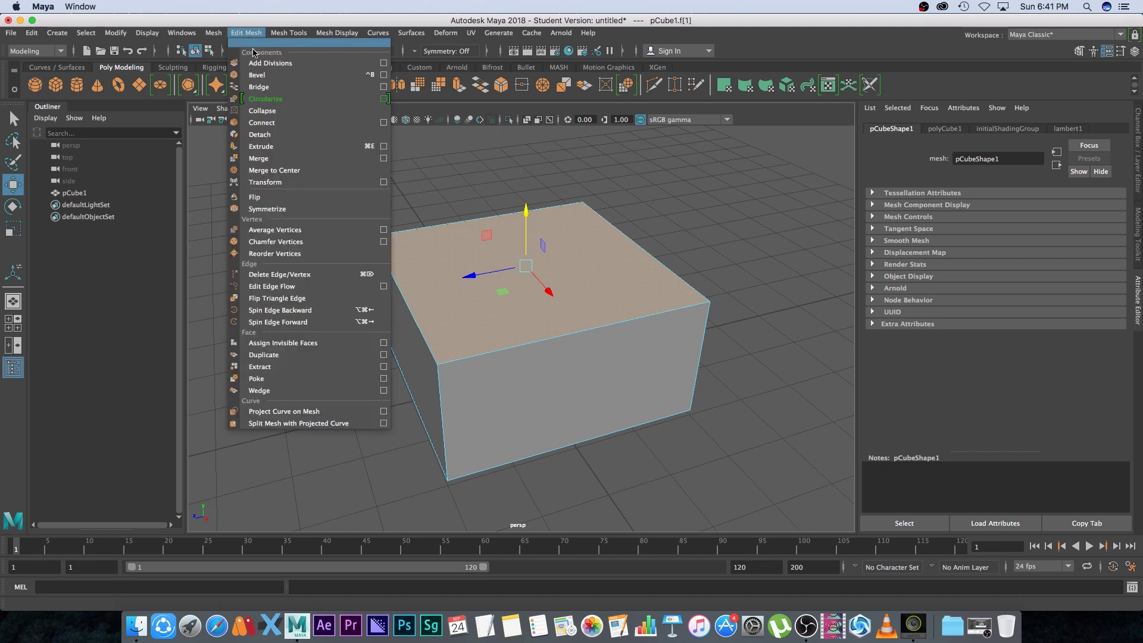
click(266, 149)
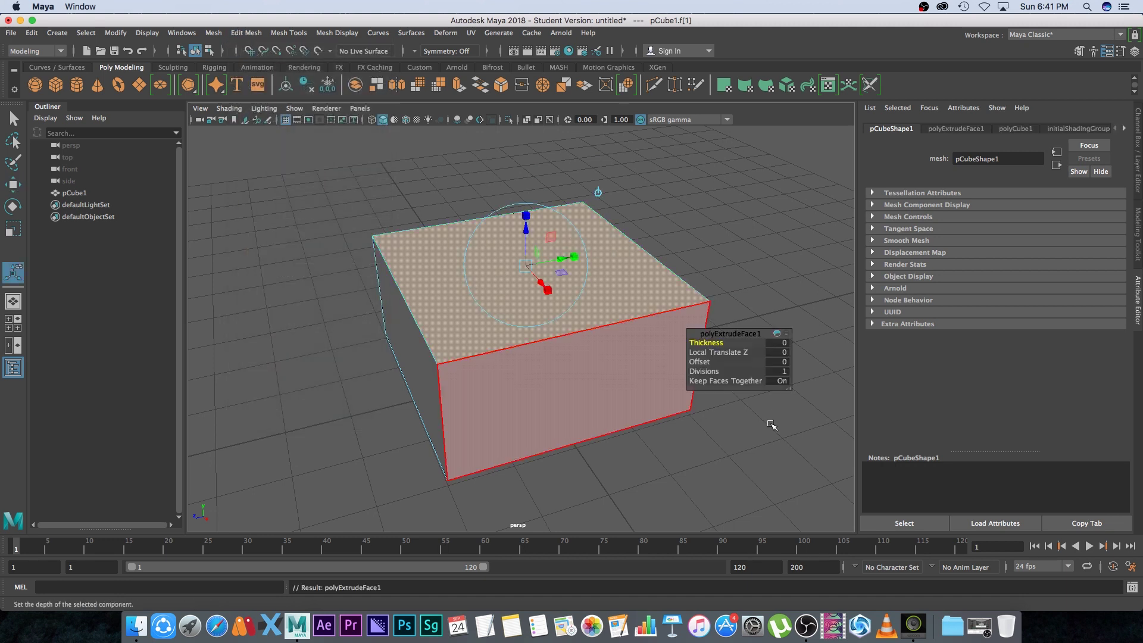
mouse_move(699, 362)
mouse_down()
mouse_move(732, 361)
mouse_move(712, 365)
mouse_up()
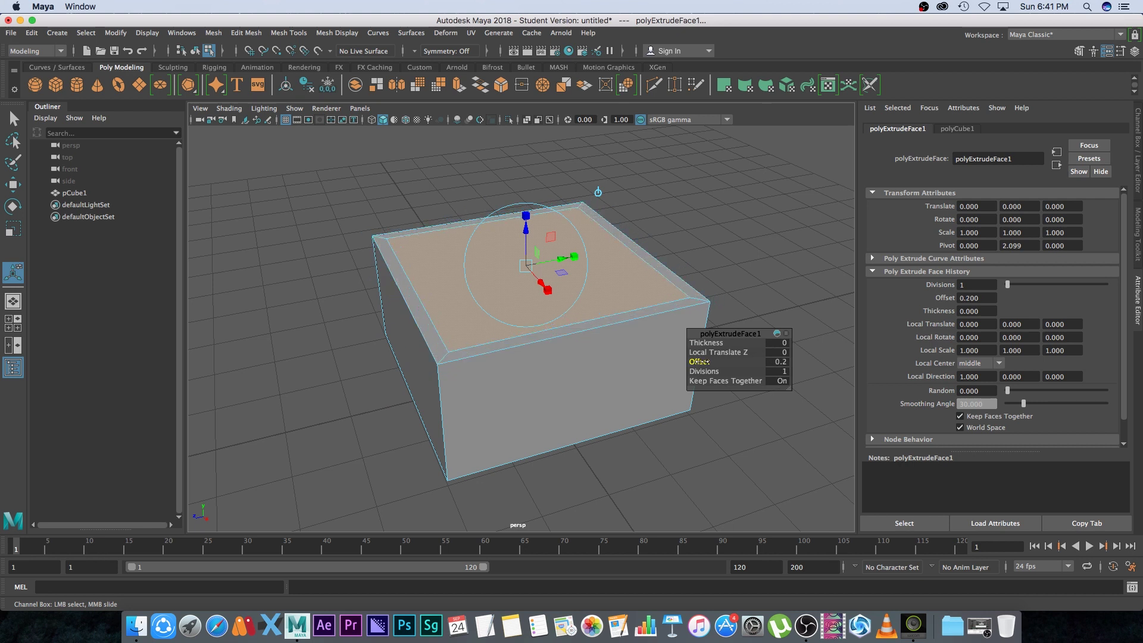
key(q)
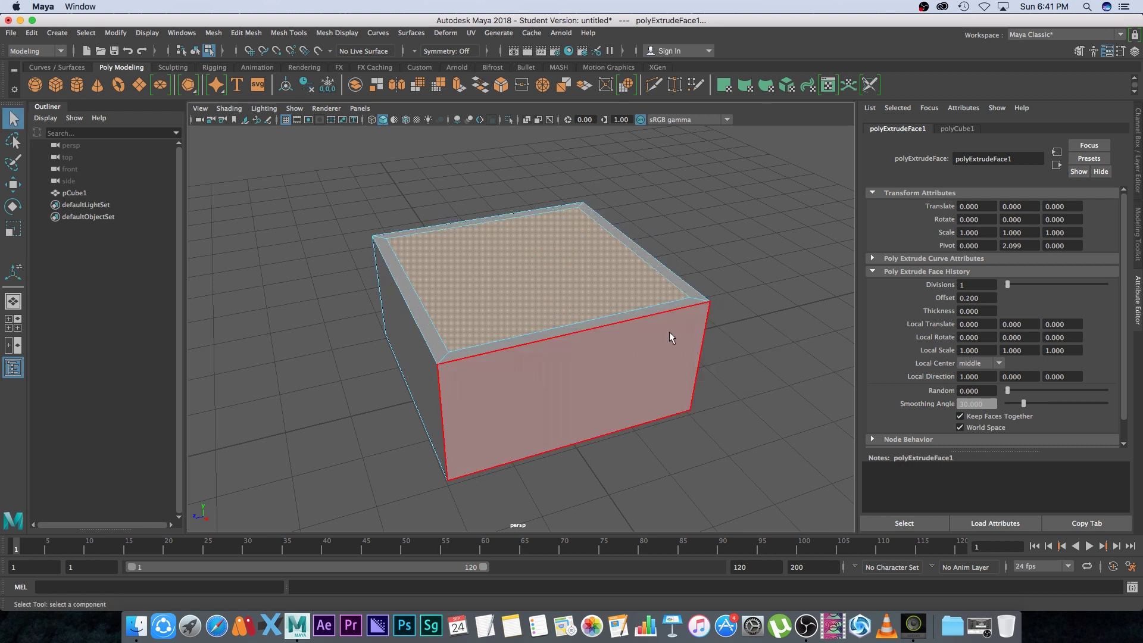
Step: Extrude the inset top face downward about 1.16 units to hollow out the box, and return to object selection
alt+drag(516, 282, 537, 279)
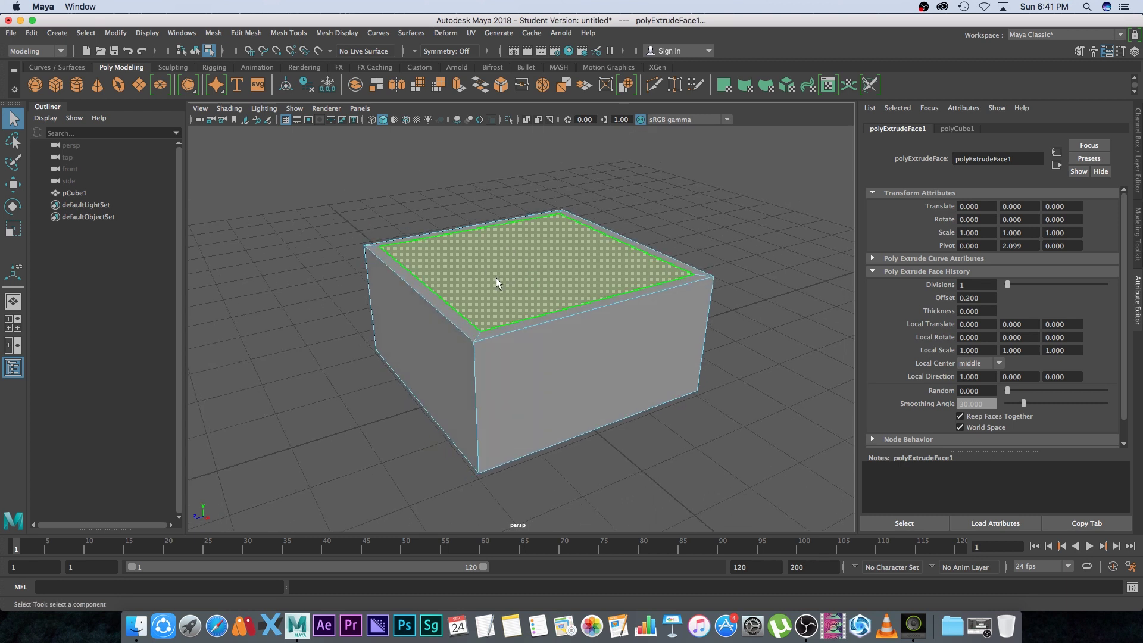
click(246, 33)
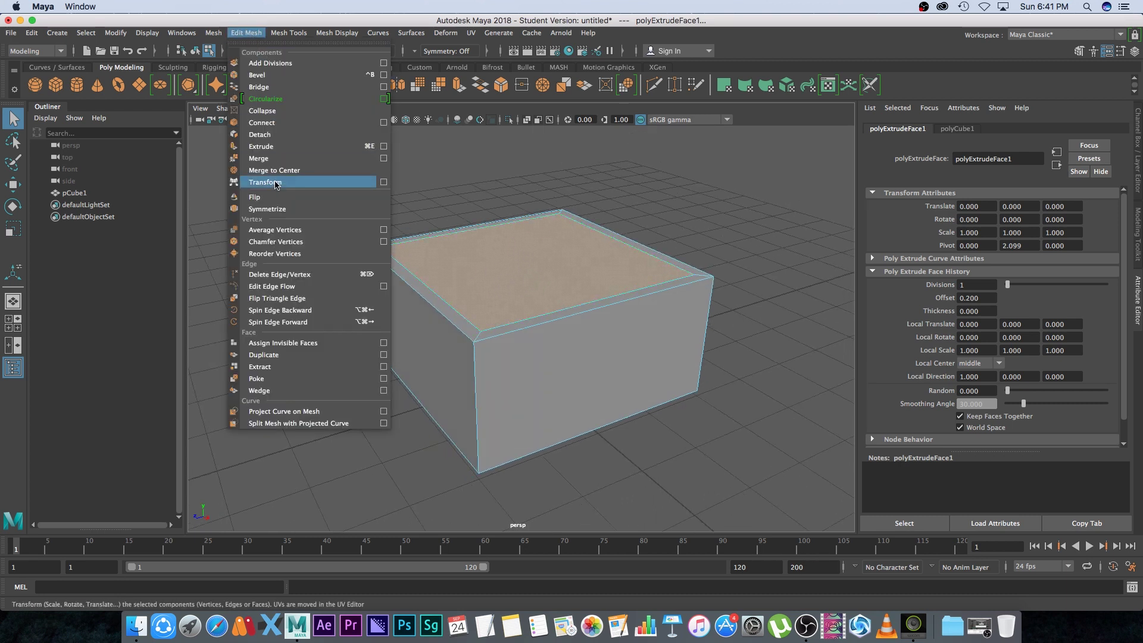
click(261, 146)
drag(524, 237, 588, 369)
key(t)
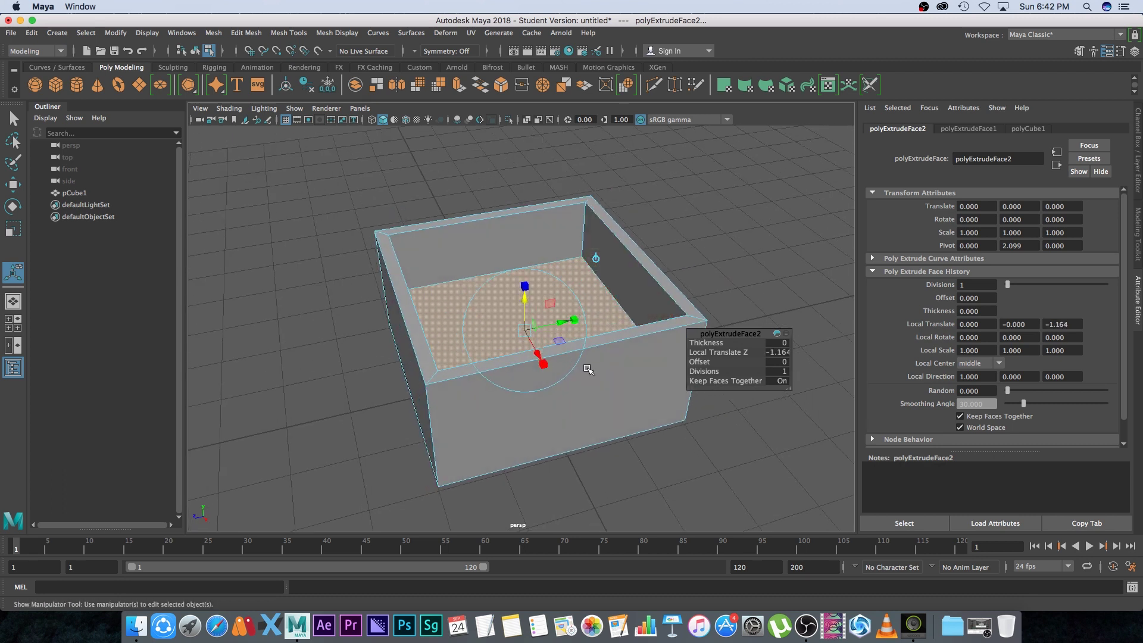
right_drag(557, 236, 600, 219)
key(q)
alt+drag(600, 220, 751, 237)
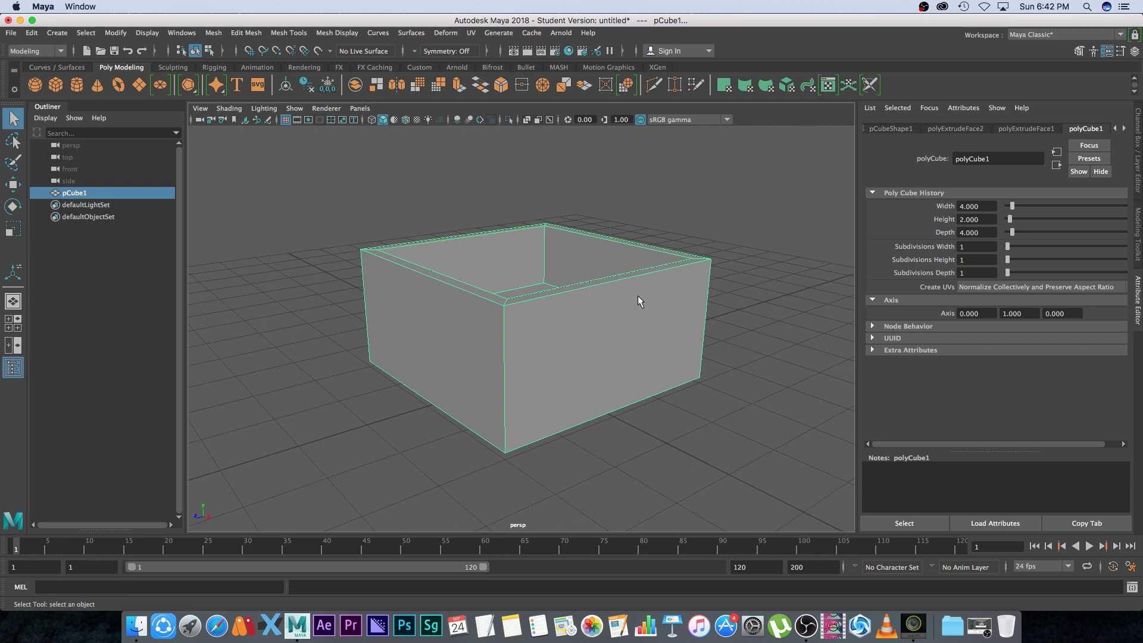
Step: Create a second polygon cube and raise it into the opening of the hollow box
click(55, 84)
key(w)
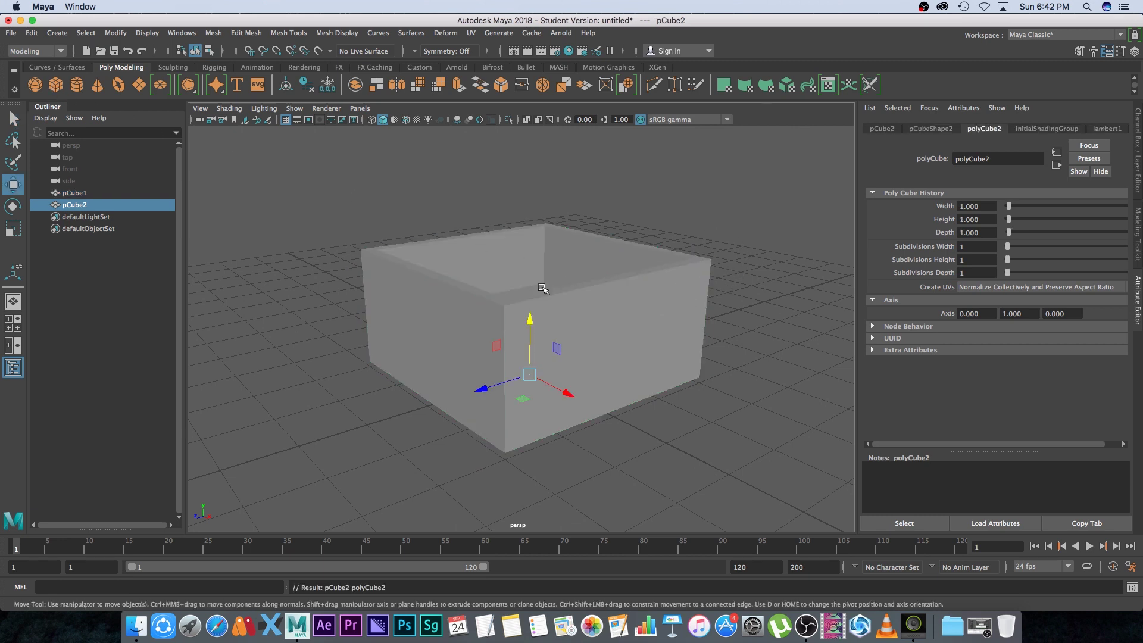
drag(532, 321, 322, 234)
Step: Display the scene in wireframe and lower the small cube until its top is about level with the box's rim
click(229, 109)
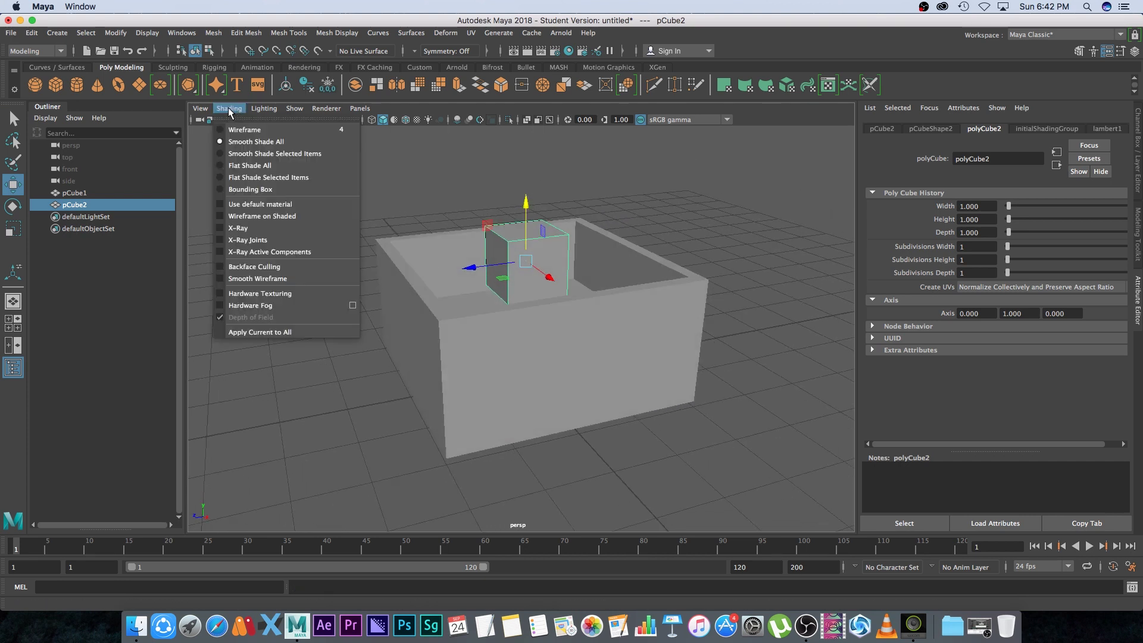
click(245, 129)
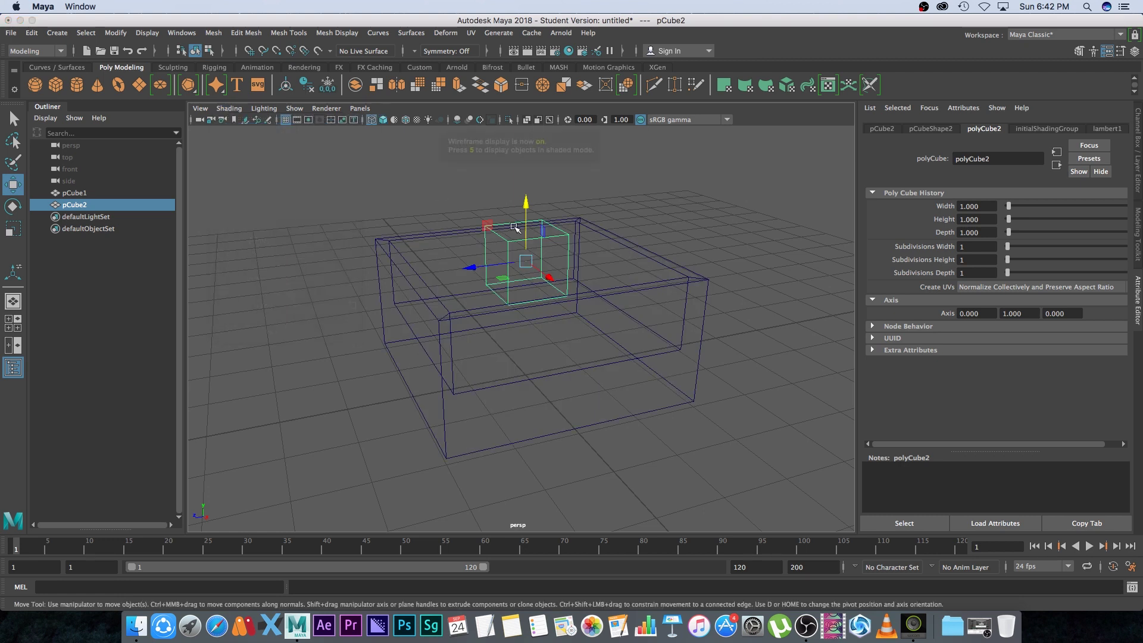
alt+drag(516, 228, 490, 304)
alt+drag(583, 337, 539, 322)
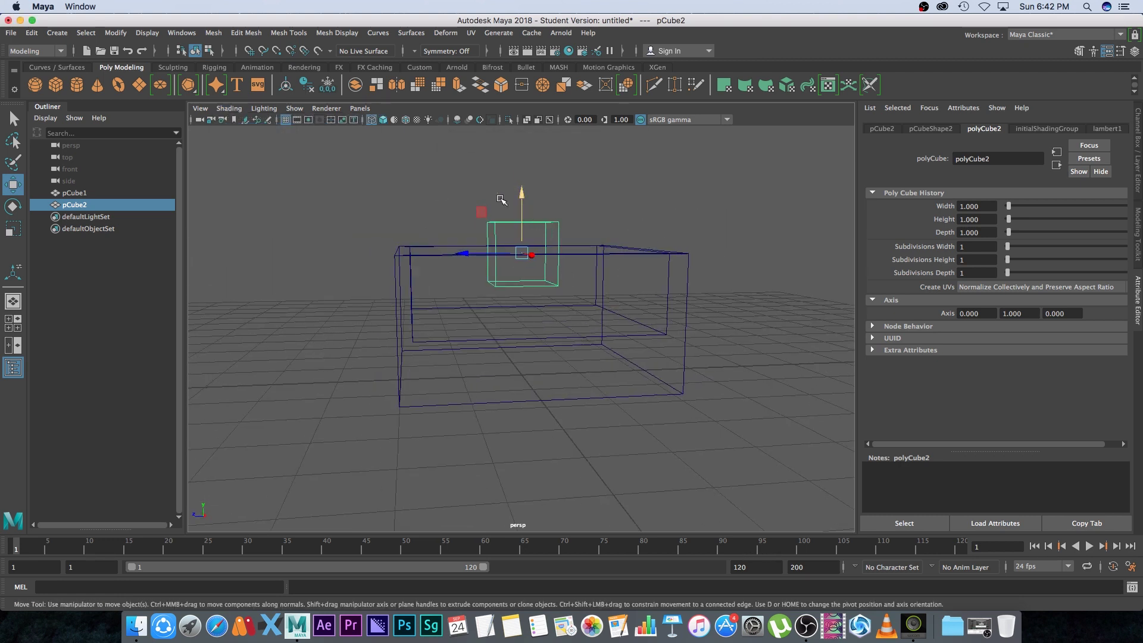
drag(521, 195, 522, 229)
alt+drag(572, 279, 549, 260)
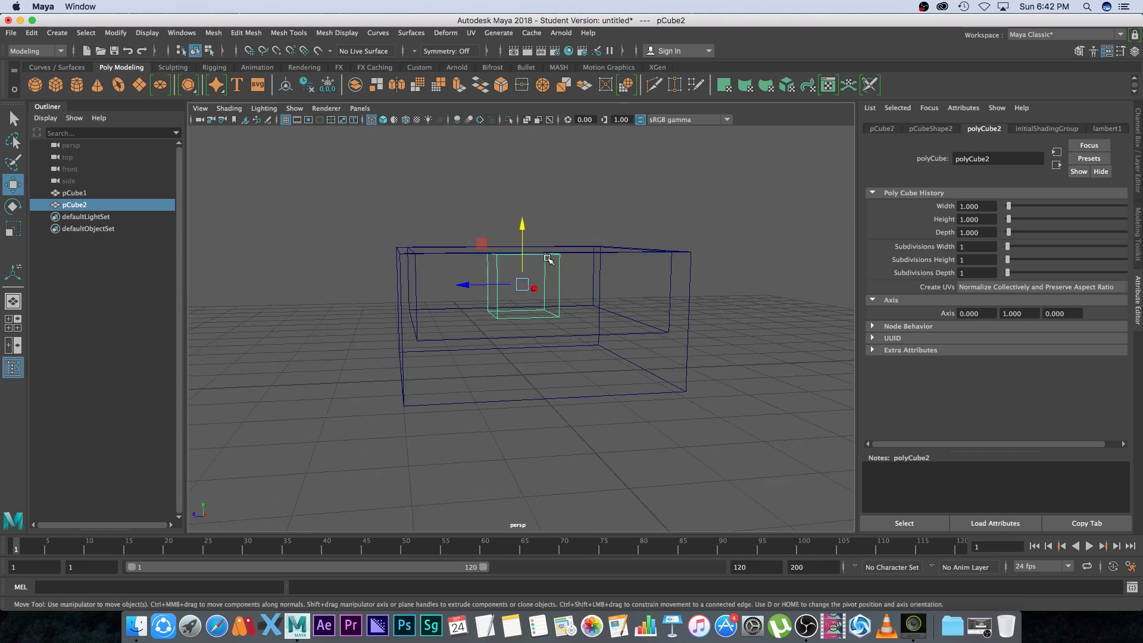
alt+drag(597, 298, 538, 290)
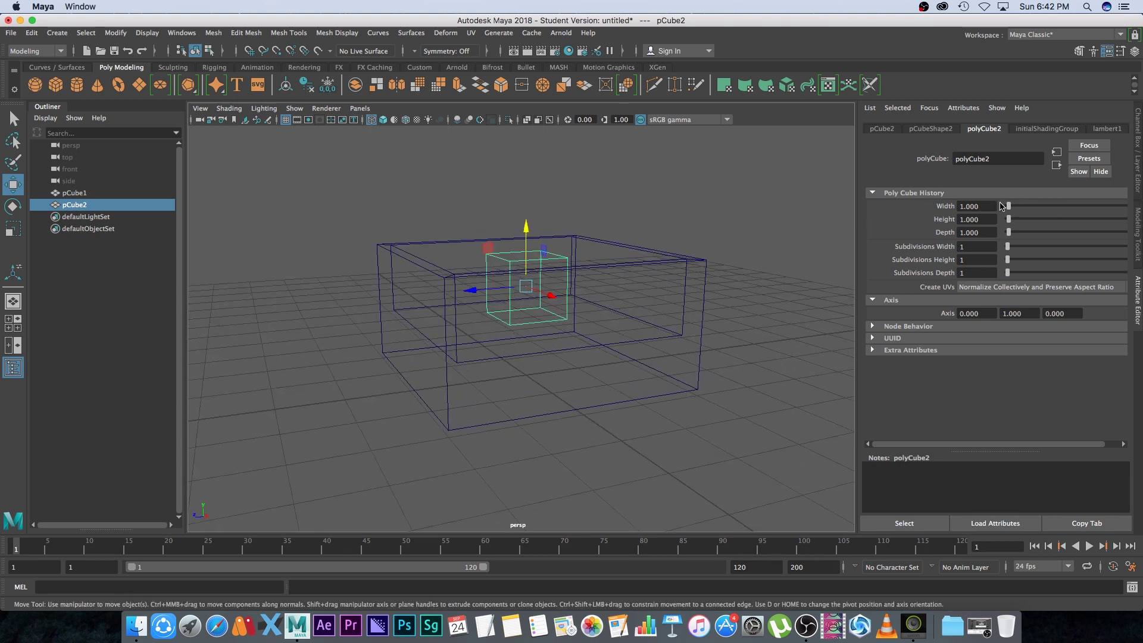
Step: Set the inner cube's width to 3.8, height to 1.2 and depth to 3.8
drag(1007, 206, 1014, 207)
click(988, 206)
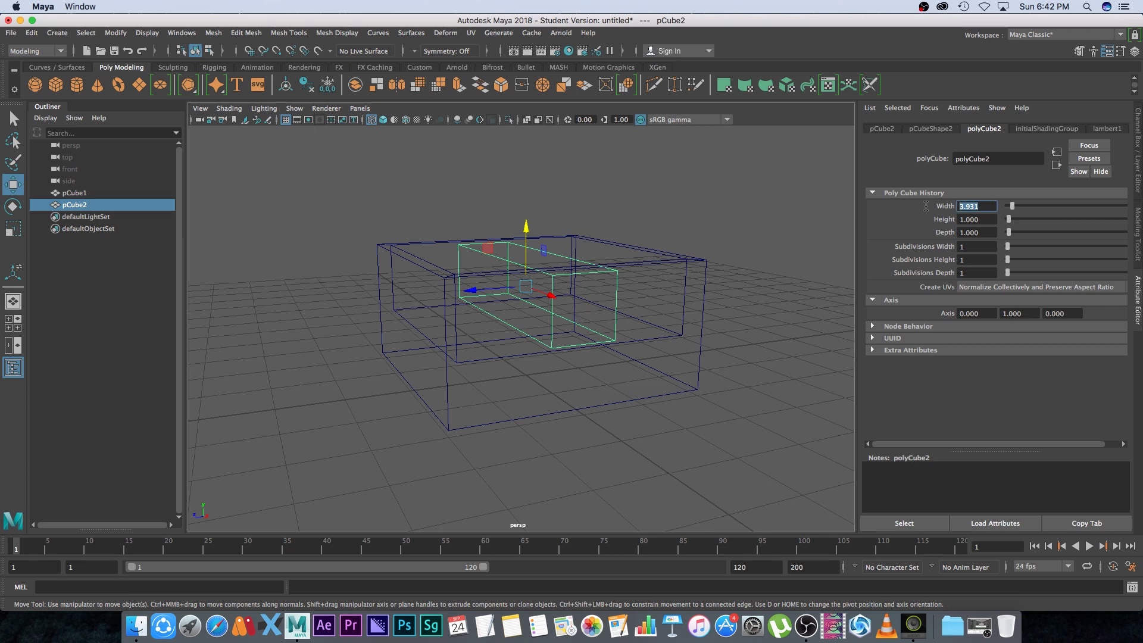
key(Tab)
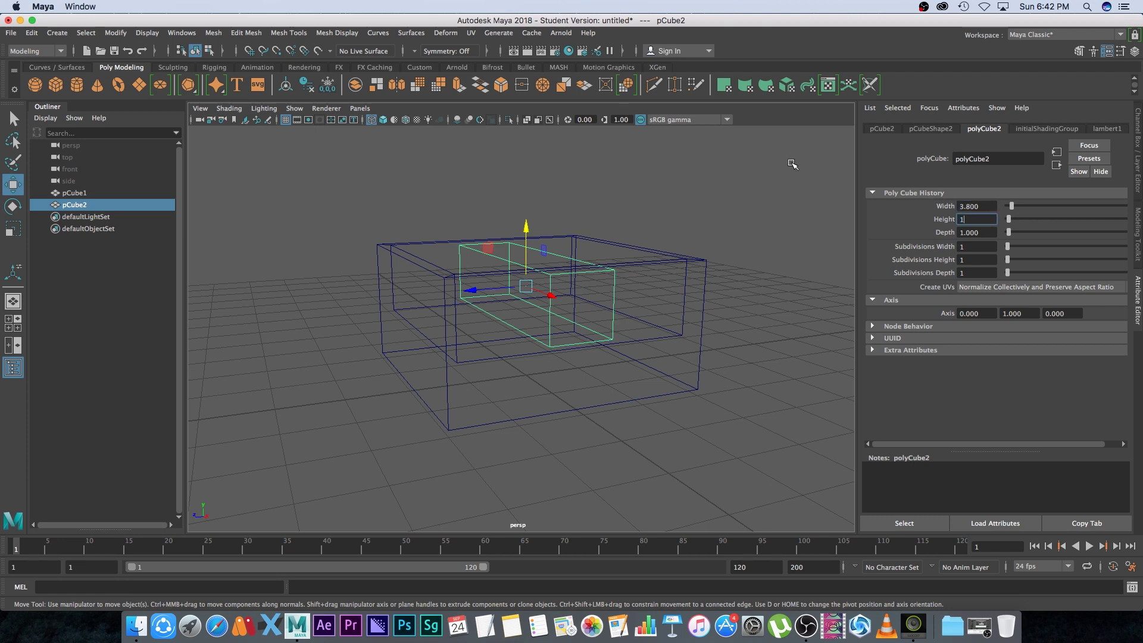
key(Tab)
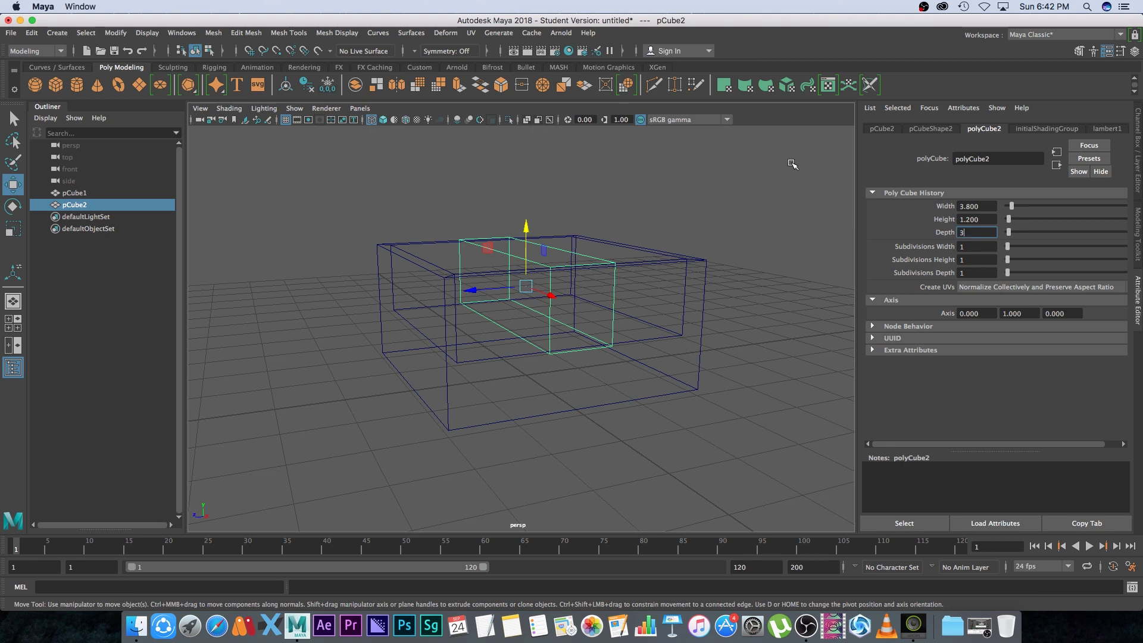
text(3.8)
key(Return)
alt+drag(792, 165, 492, 335)
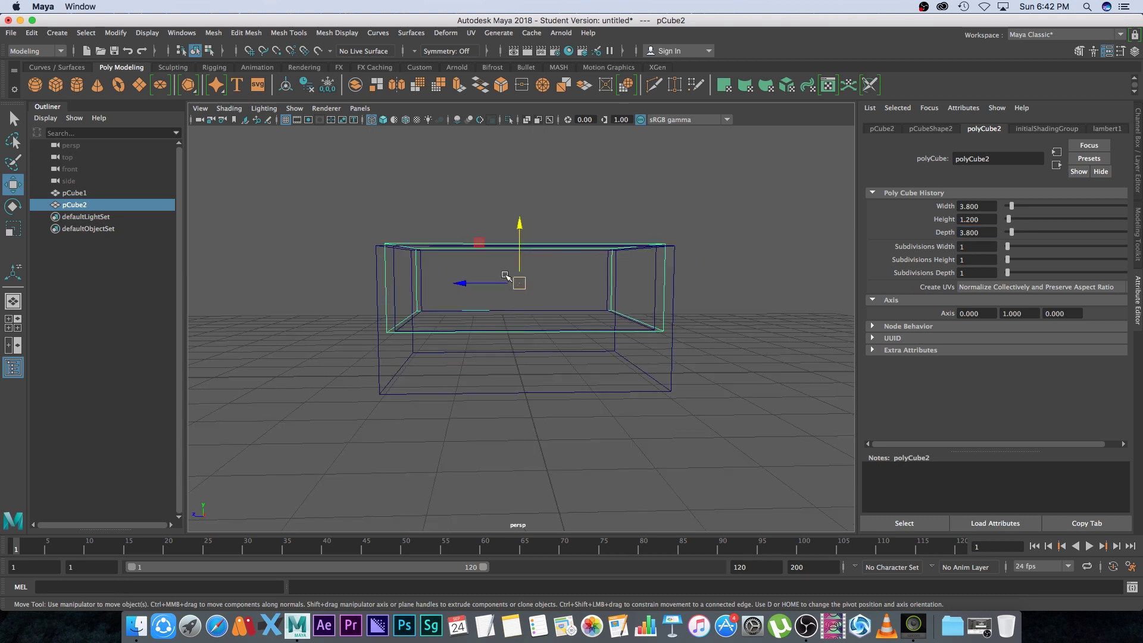
alt+drag(653, 235, 659, 357)
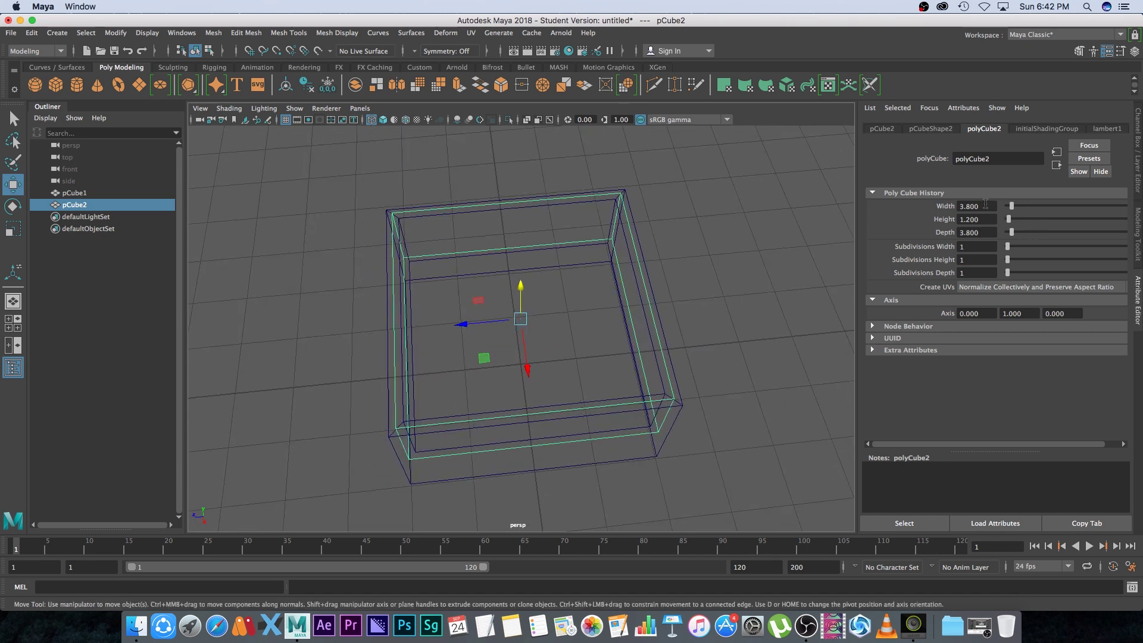
Step: Reduce the inner cube's width and depth to 3.5 each so it fits within the box walls
click(986, 205)
text(3.5)
key(Tab)
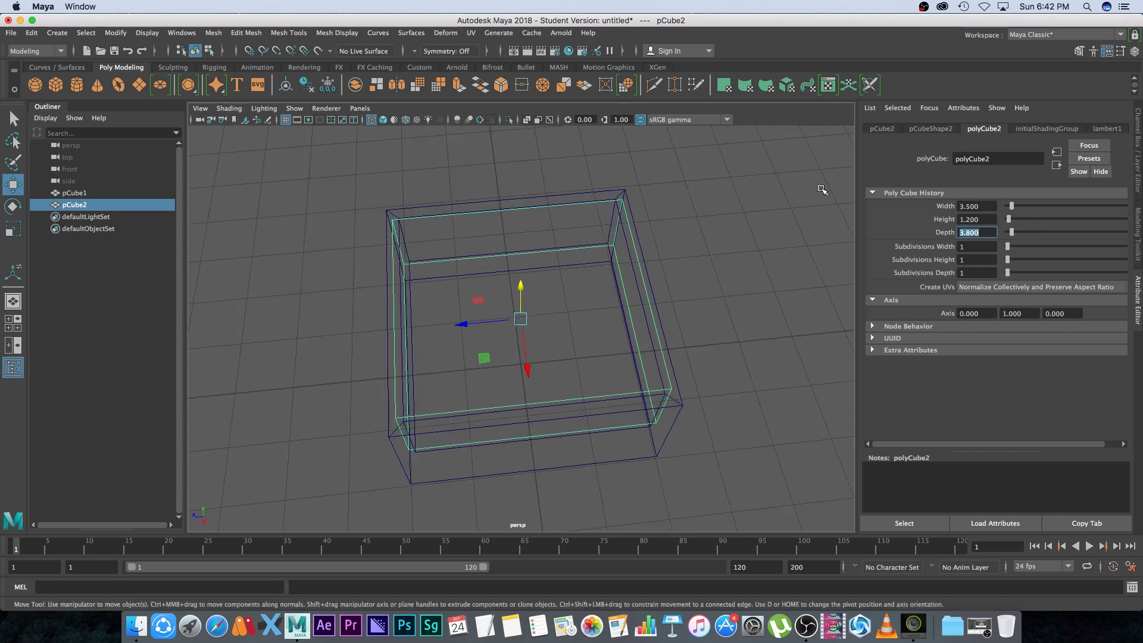
text(3.5)
key(Tab)
Step: Adjust the inner cube's vertical position so its base sits just above the box's inner floor
alt+drag(682, 321, 560, 329)
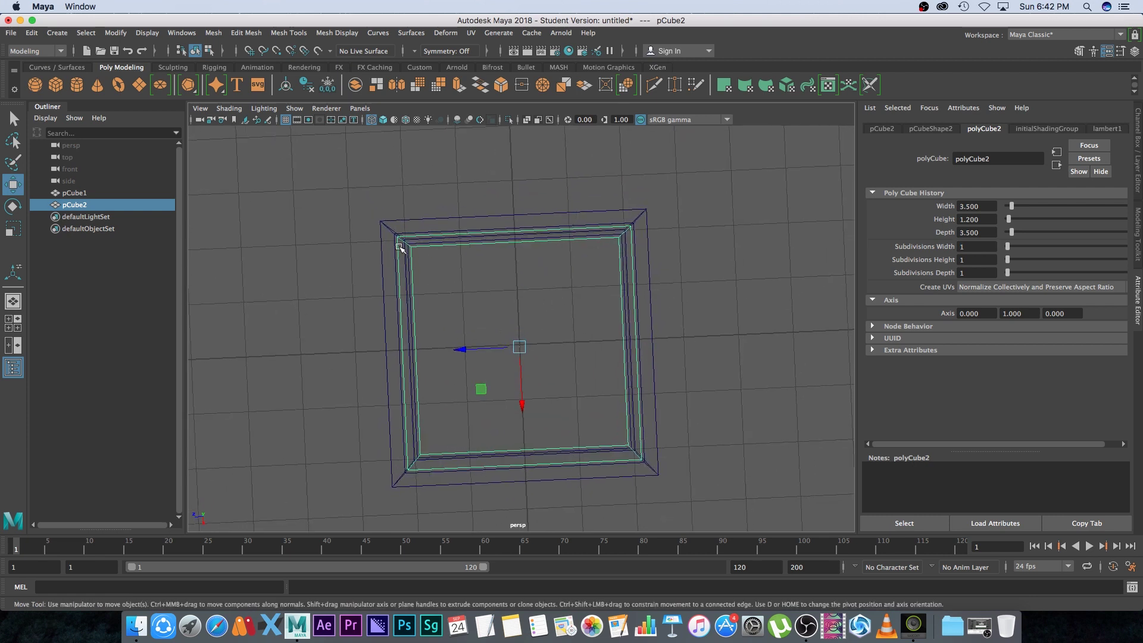
alt+drag(645, 265, 504, 353)
drag(518, 225, 638, 284)
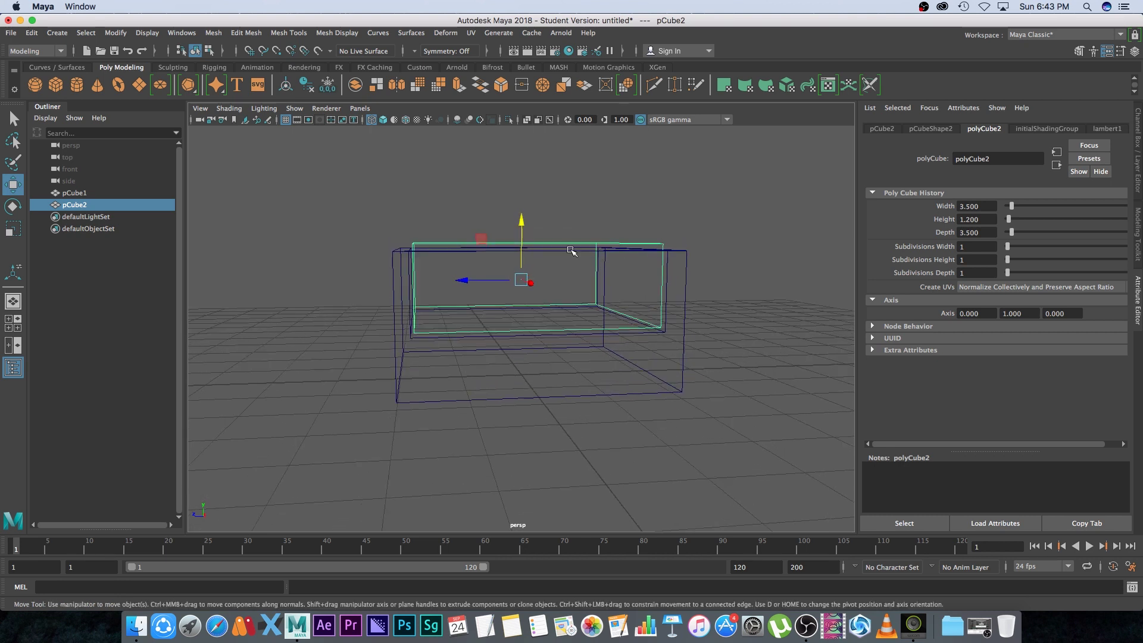
Step: Display all objects in the perspective view with smooth shading
click(228, 108)
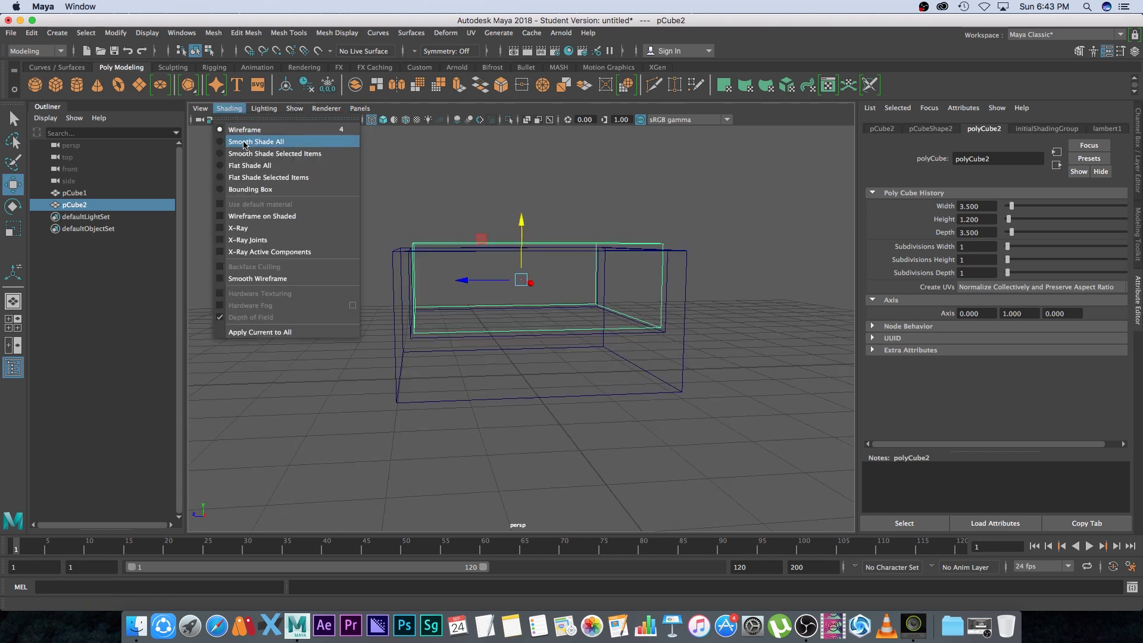
click(253, 142)
mouse_move(525, 221)
mouse_down()
mouse_move(597, 250)
mouse_move(580, 261)
mouse_move(566, 253)
mouse_up()
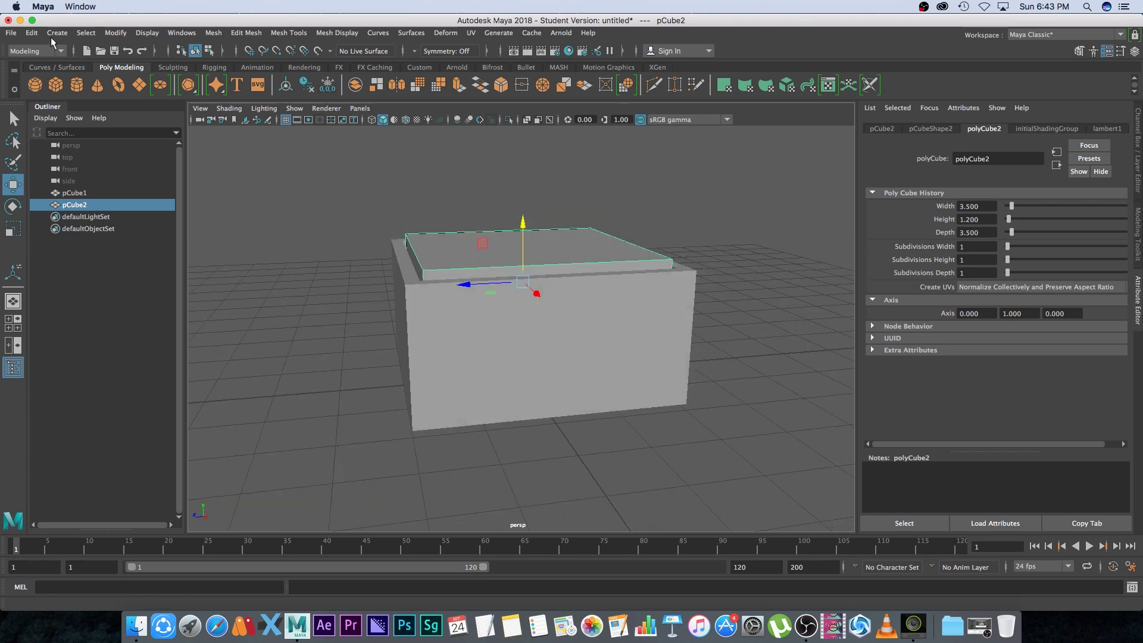
Step: Switch to the FX toolset and create a Bifrost liquid from the inner cube
click(44, 51)
click(28, 100)
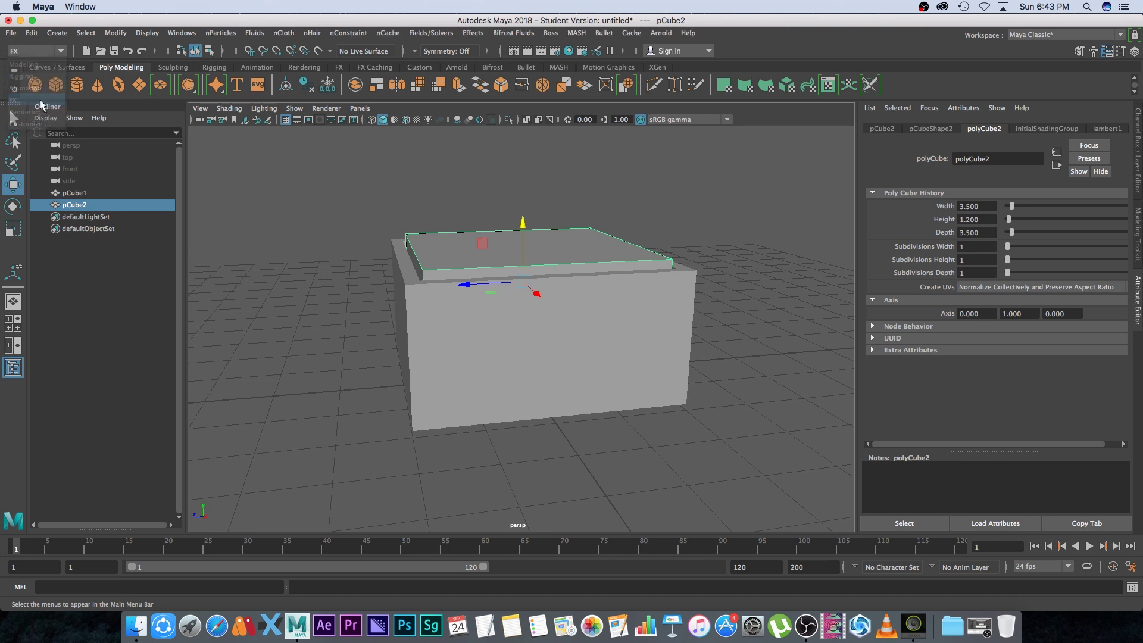
alt+drag(646, 352, 659, 344)
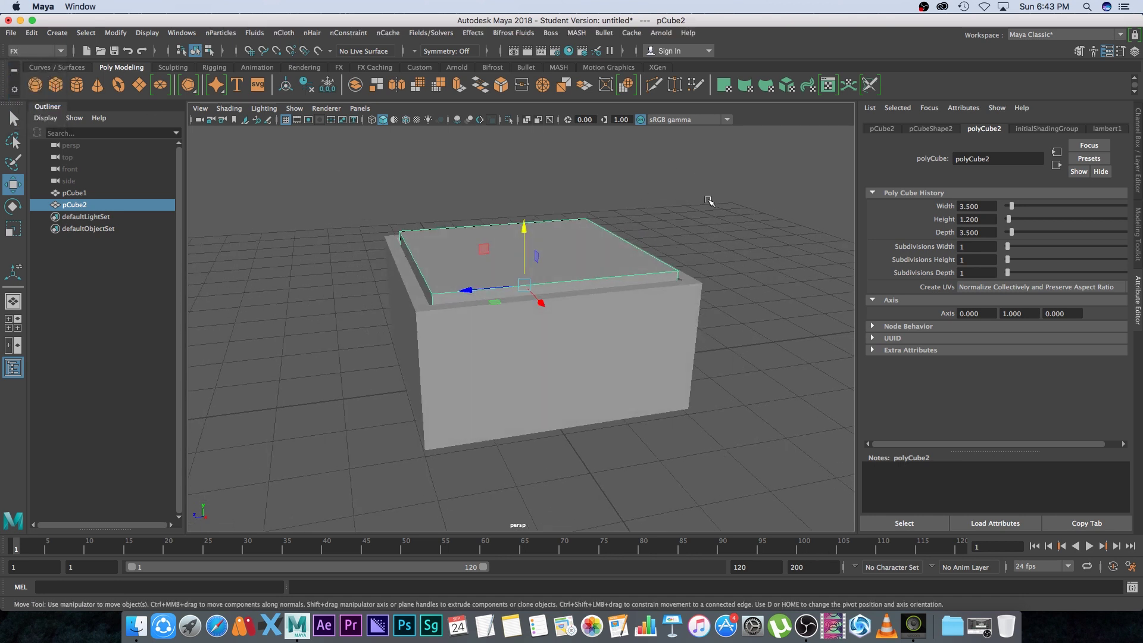
click(709, 201)
click(558, 250)
alt+drag(551, 273, 410, 259)
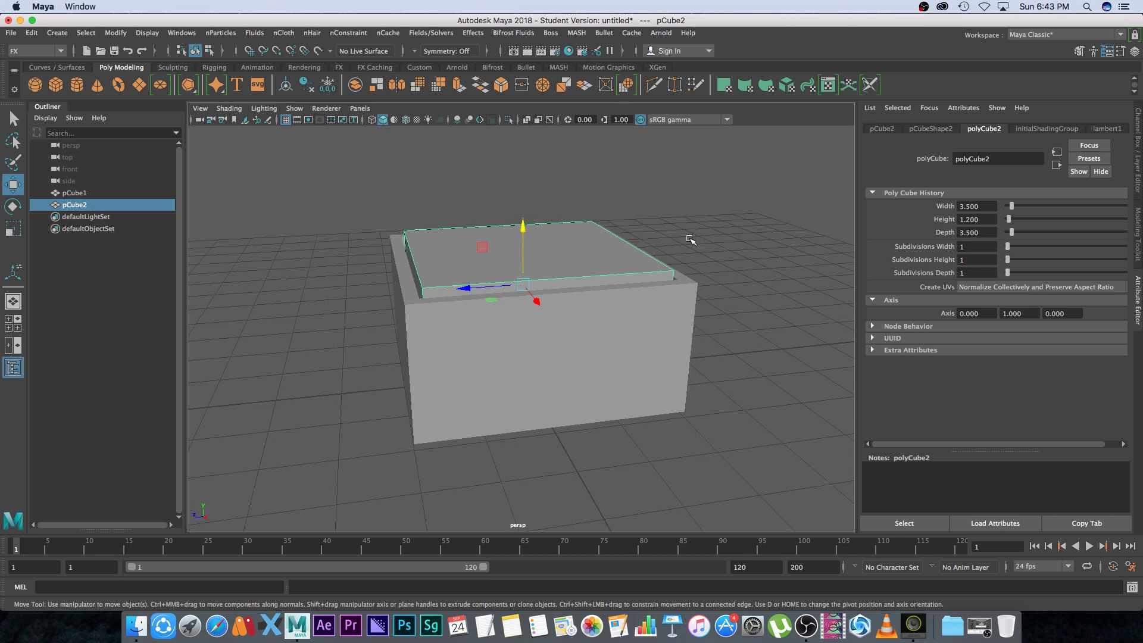
click(513, 34)
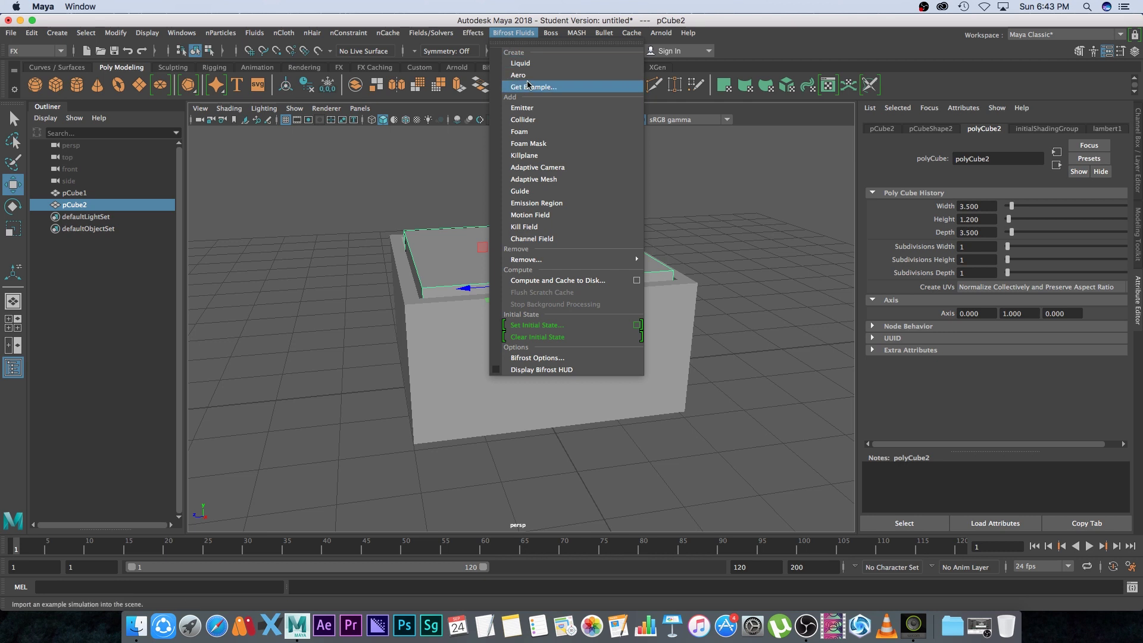
click(520, 63)
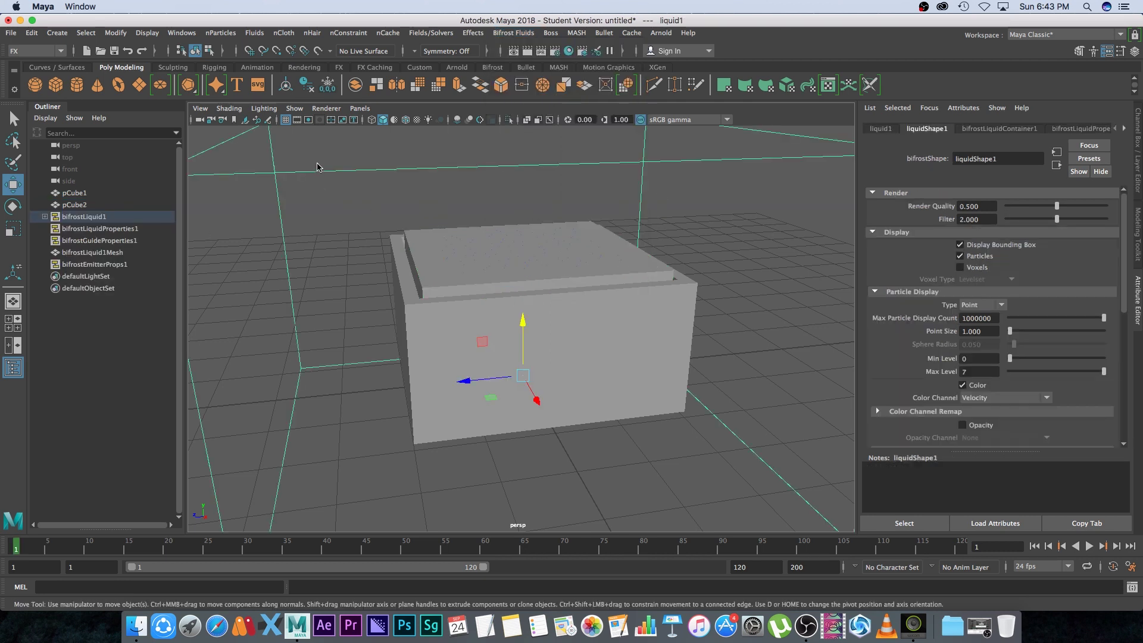
Step: Set the particle display point size of the liquid1 shape to 3
alt+drag(319, 168, 317, 167)
alt+drag(616, 296, 472, 289)
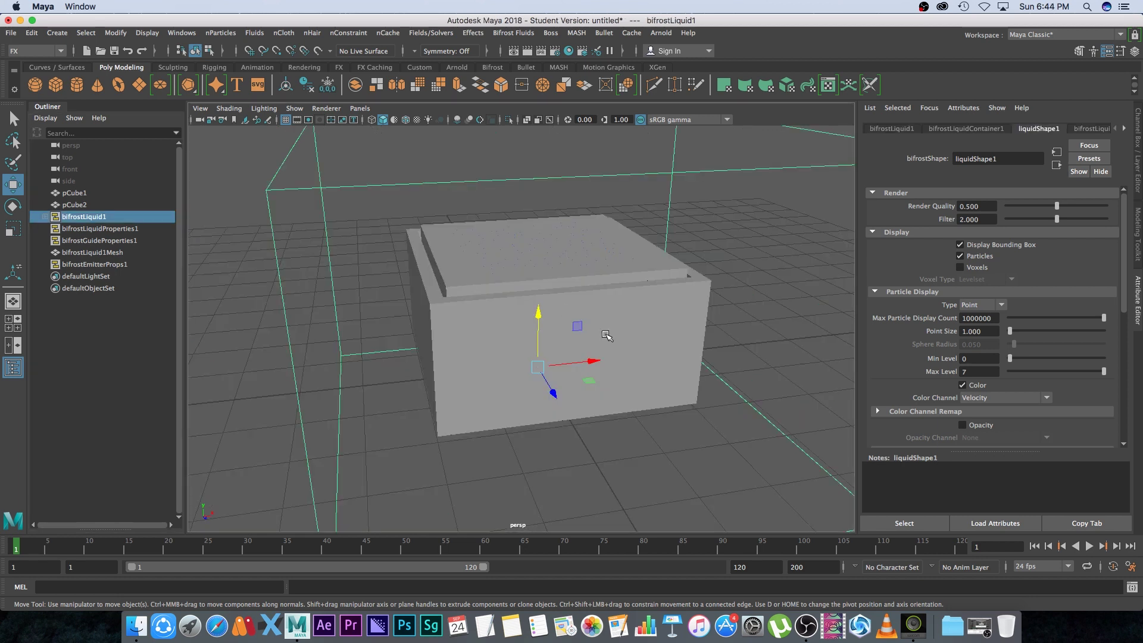
alt+drag(566, 311, 625, 333)
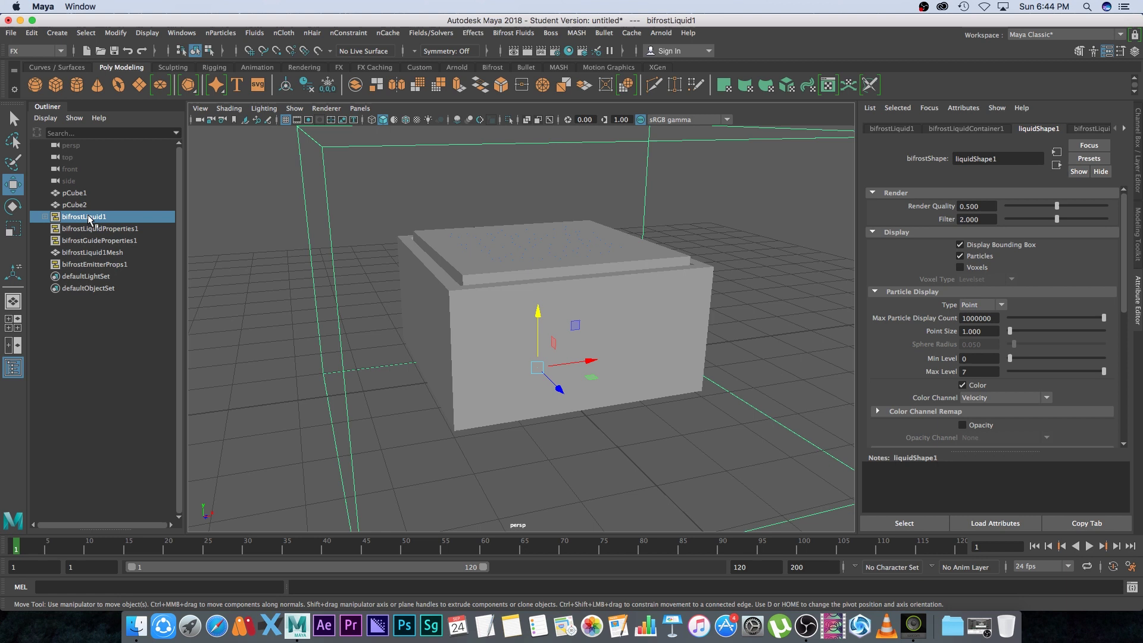
click(44, 217)
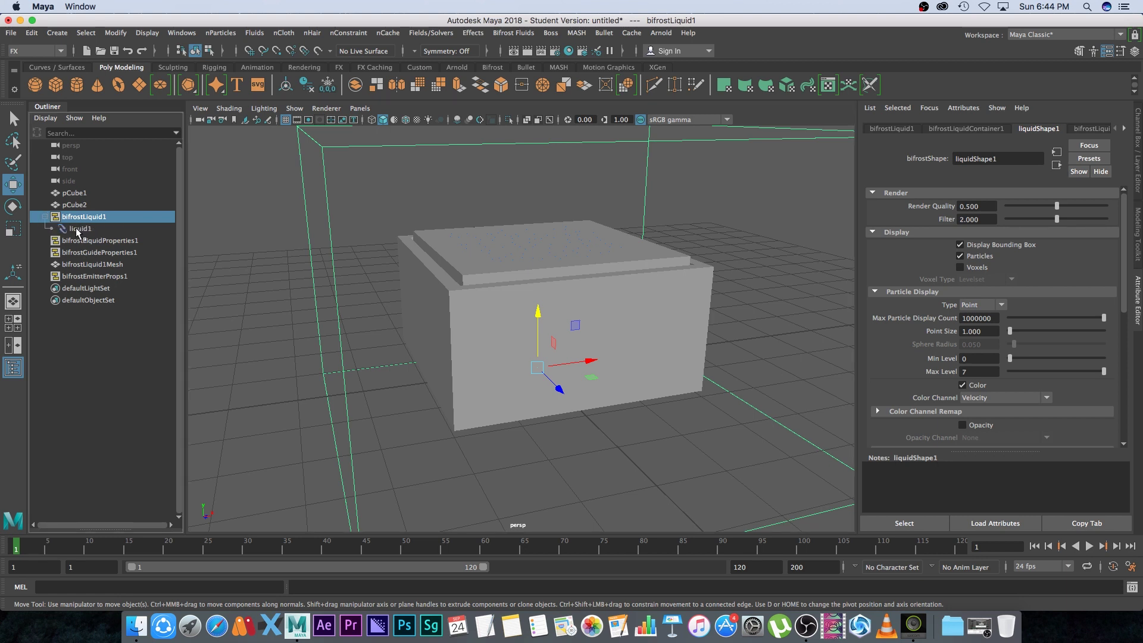
click(80, 228)
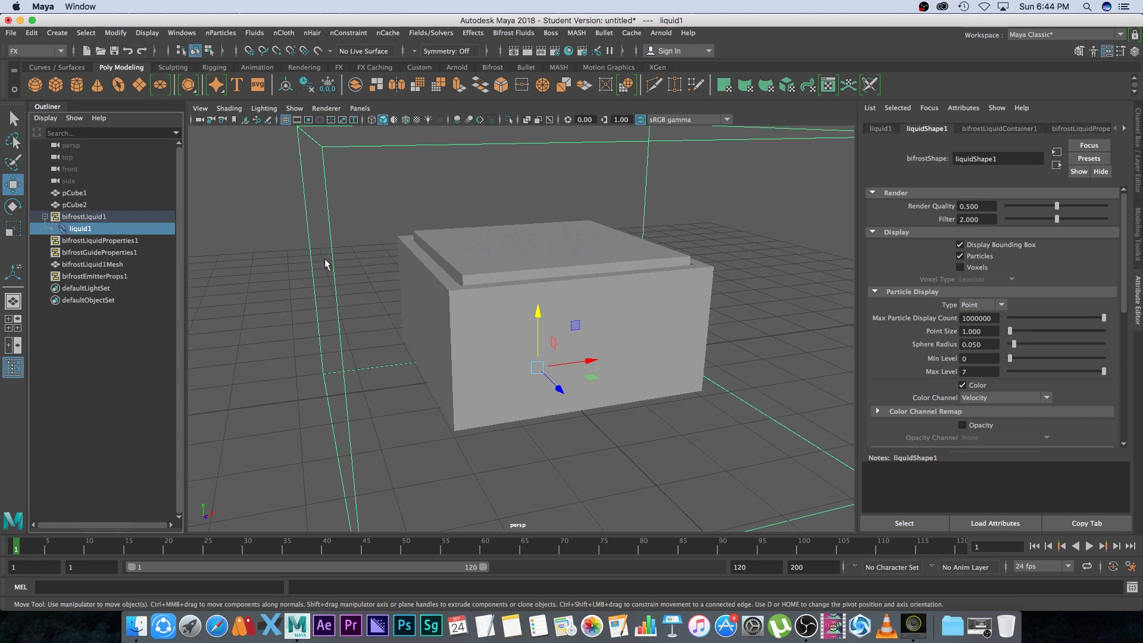
click(979, 332)
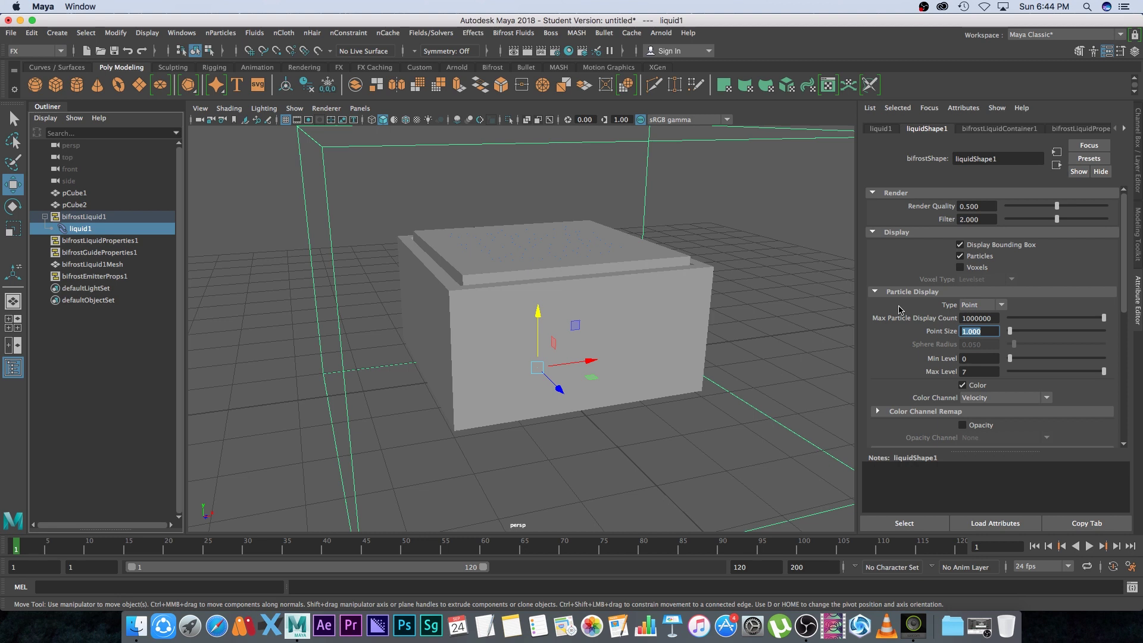
text(3)
key(Return)
Step: Set the timeline's playback speed to Play Every Frame, Max Real-time
alt+drag(668, 256, 522, 522)
right_click(485, 548)
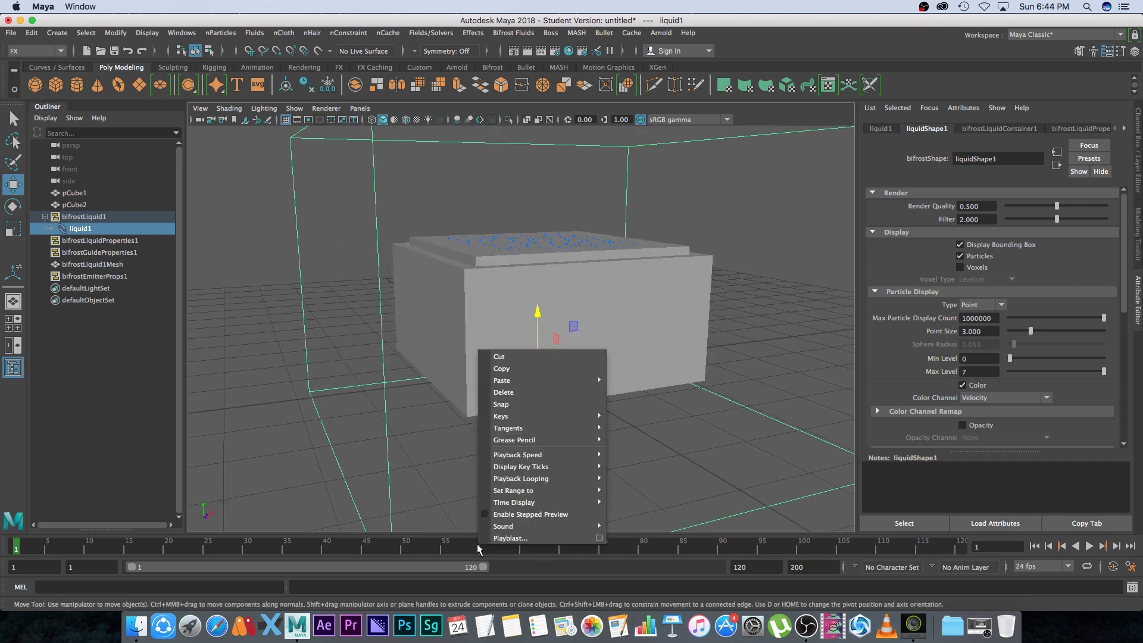
mouse_move(526, 466)
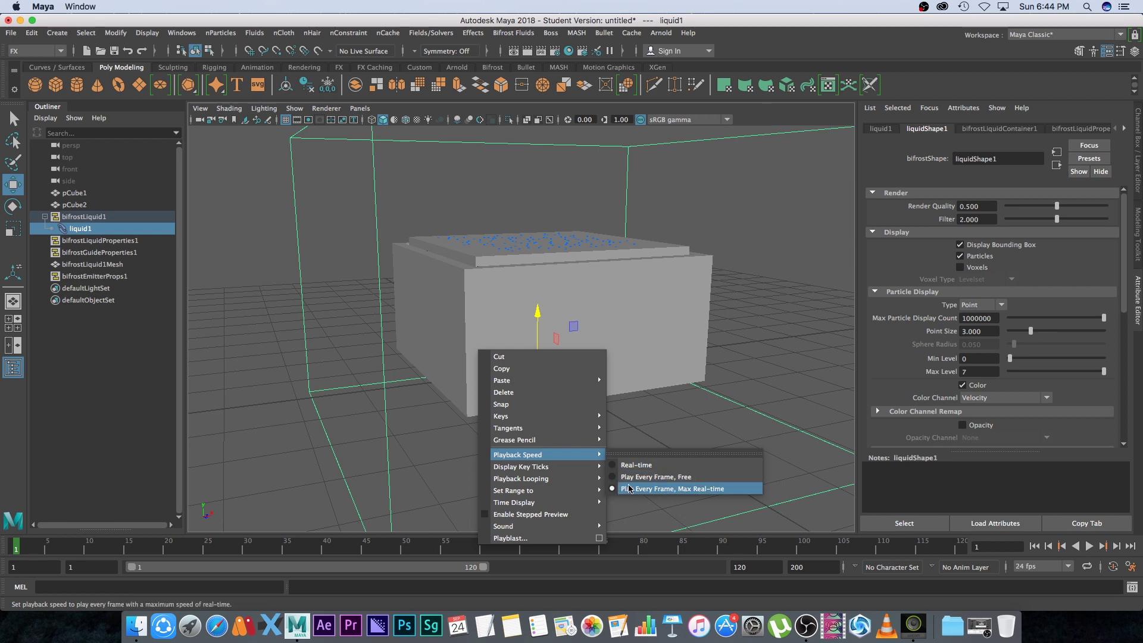
click(690, 490)
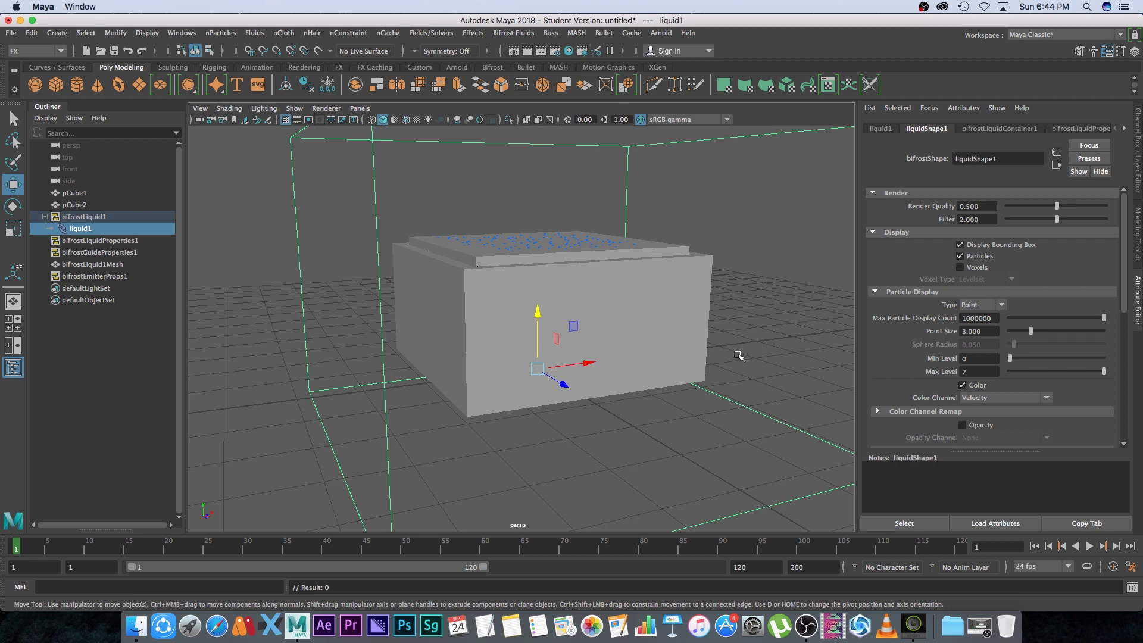
alt+drag(739, 356, 735, 382)
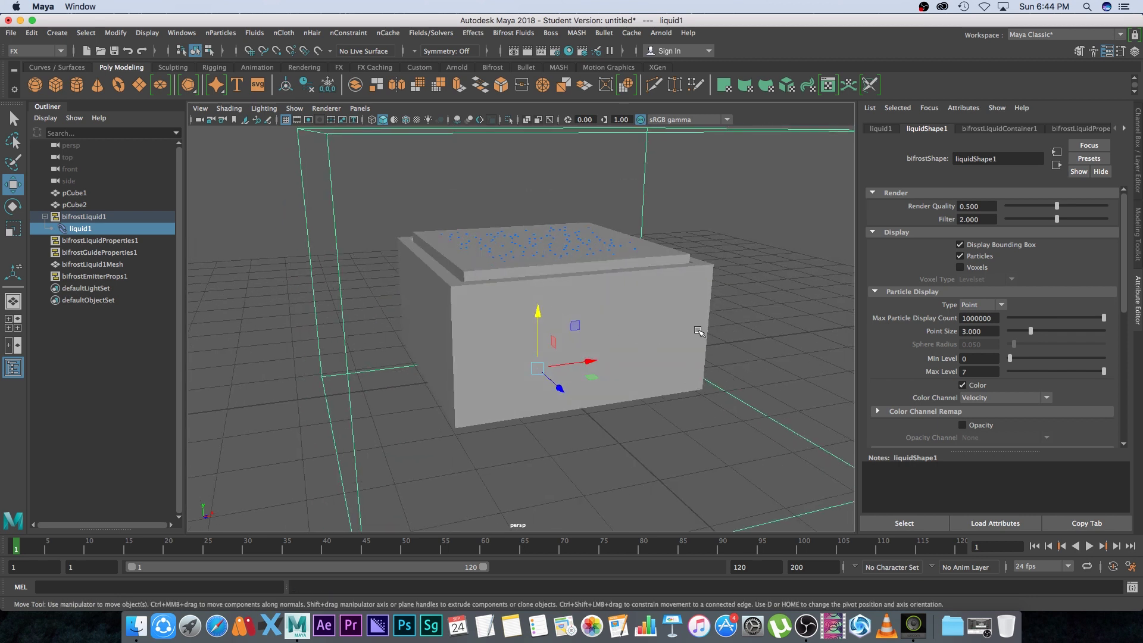
alt+drag(735, 332, 721, 287)
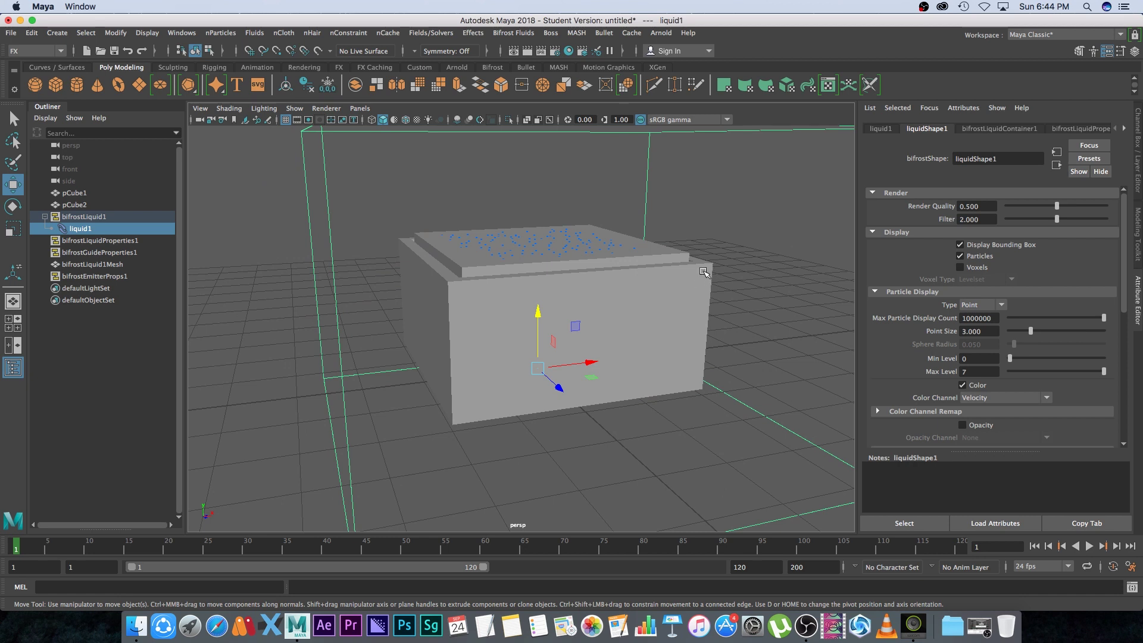
click(702, 270)
mouse_move(661, 337)
alt+mouse_down()
mouse_move(656, 347)
mouse_move(663, 325)
alt+mouse_up()
alt+drag(752, 301, 762, 303)
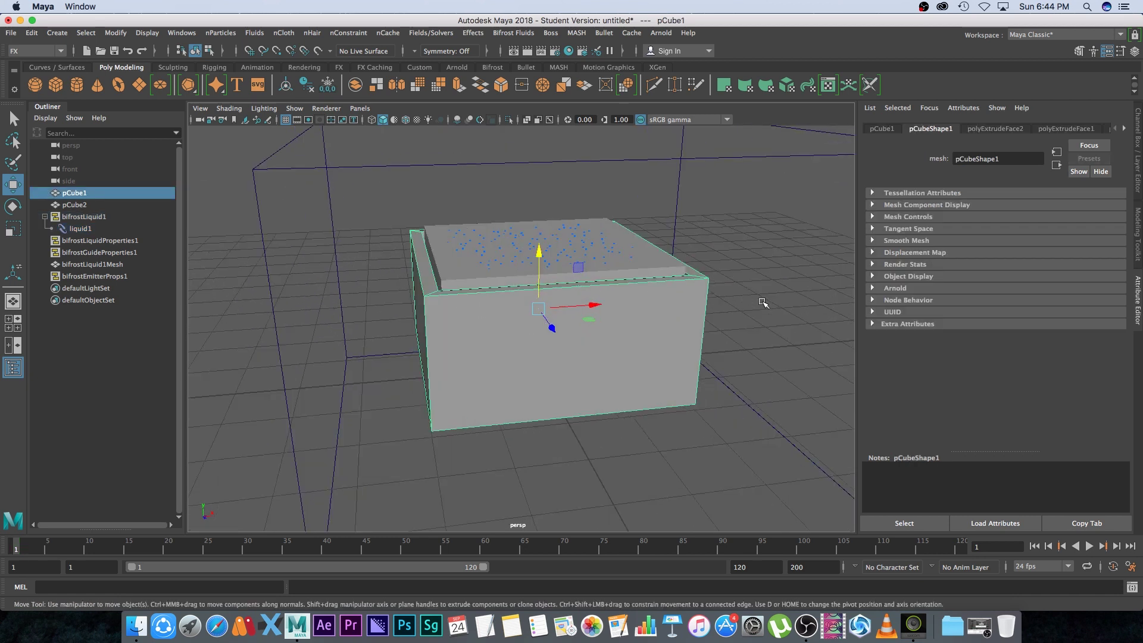
drag(311, 228, 374, 217)
alt+drag(388, 225, 376, 268)
Step: Add the hollow box as a collider to the bifrostLiquid1 simulation
click(44, 217)
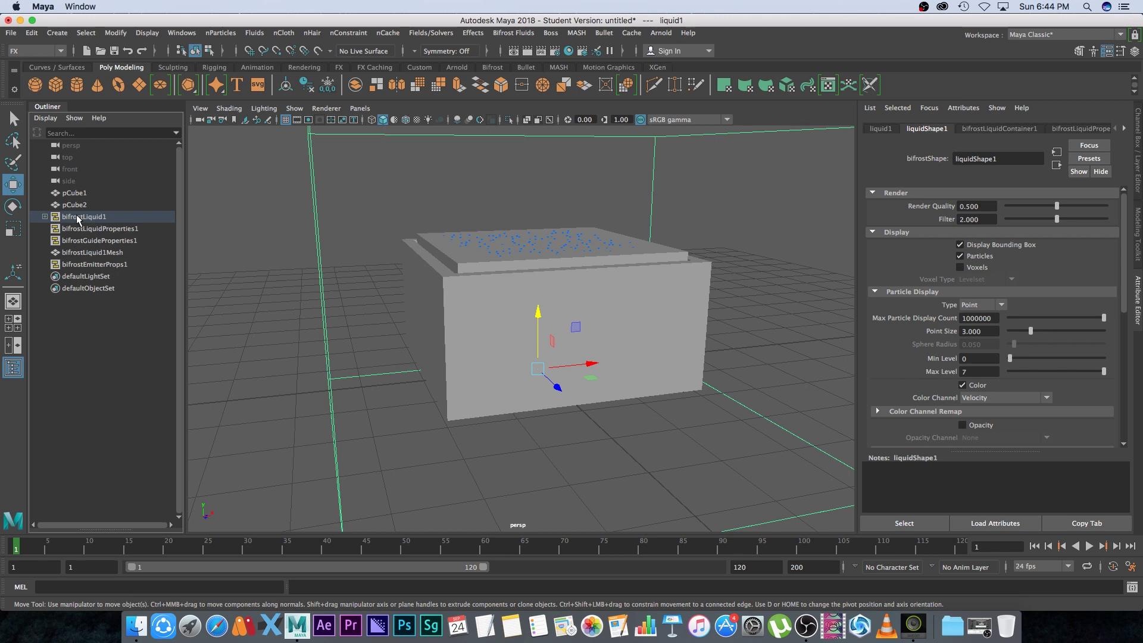
click(77, 219)
alt+drag(357, 245, 462, 274)
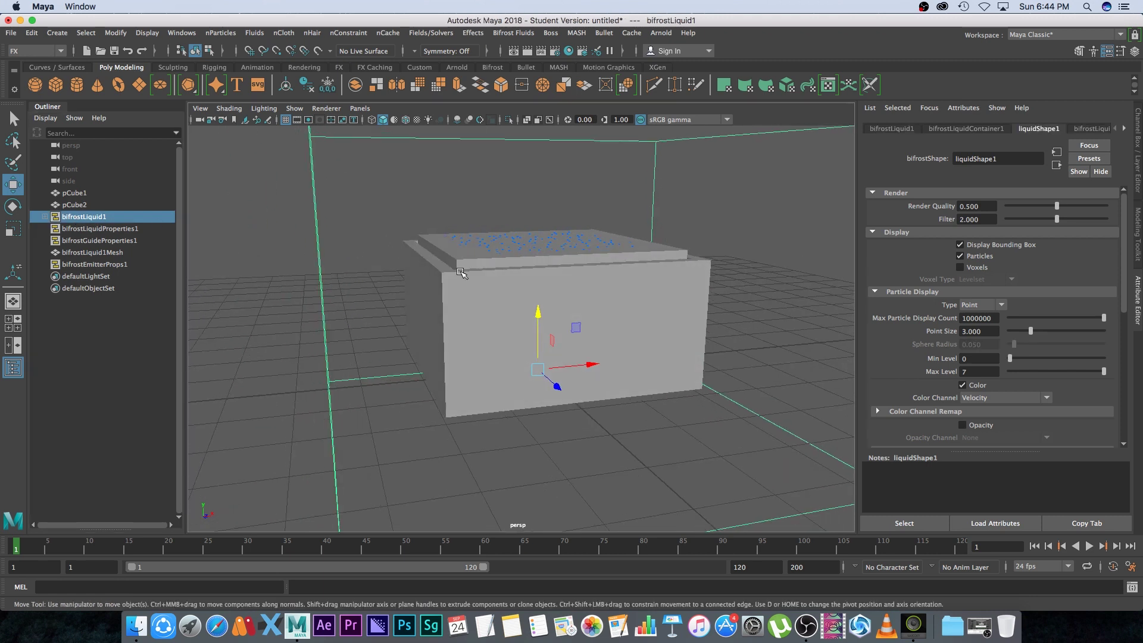
shift+click(448, 292)
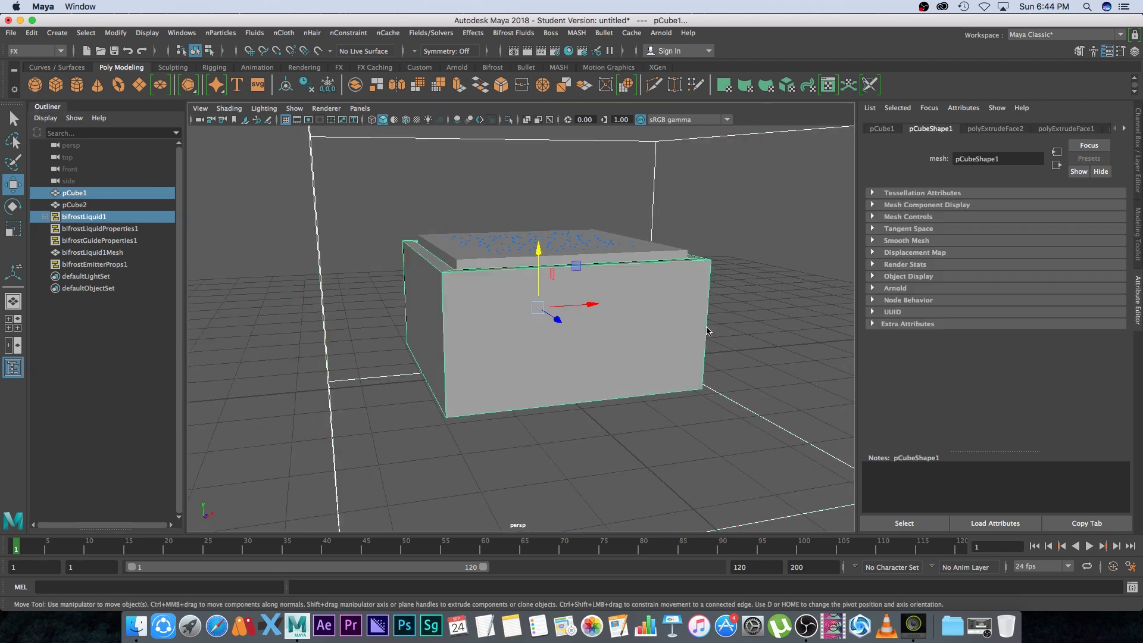
alt+drag(715, 341, 722, 346)
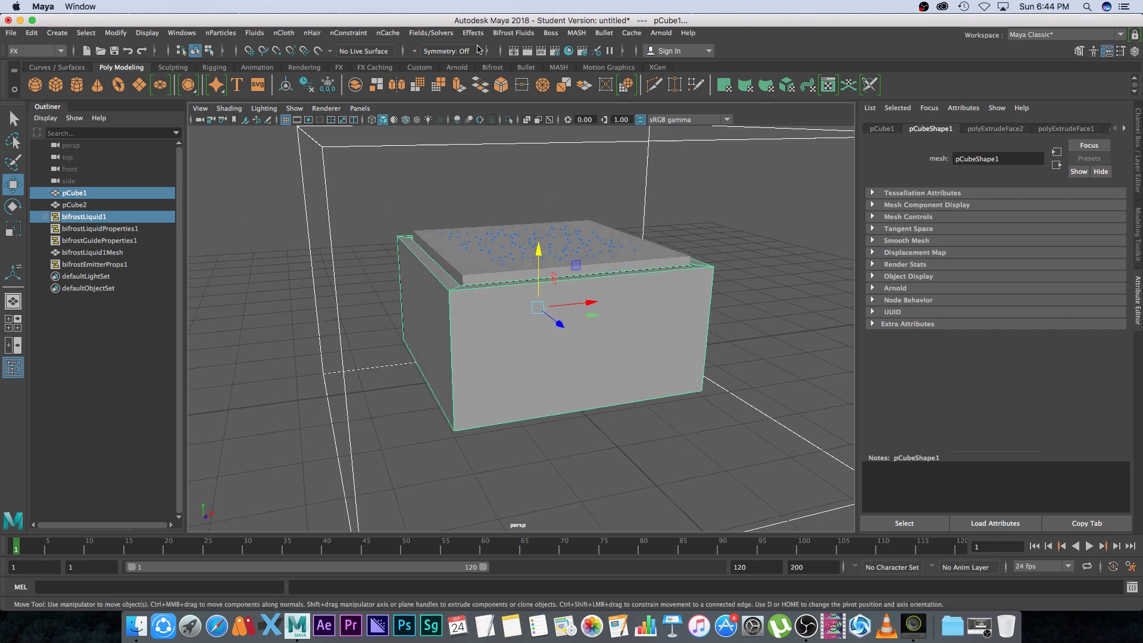
click(517, 33)
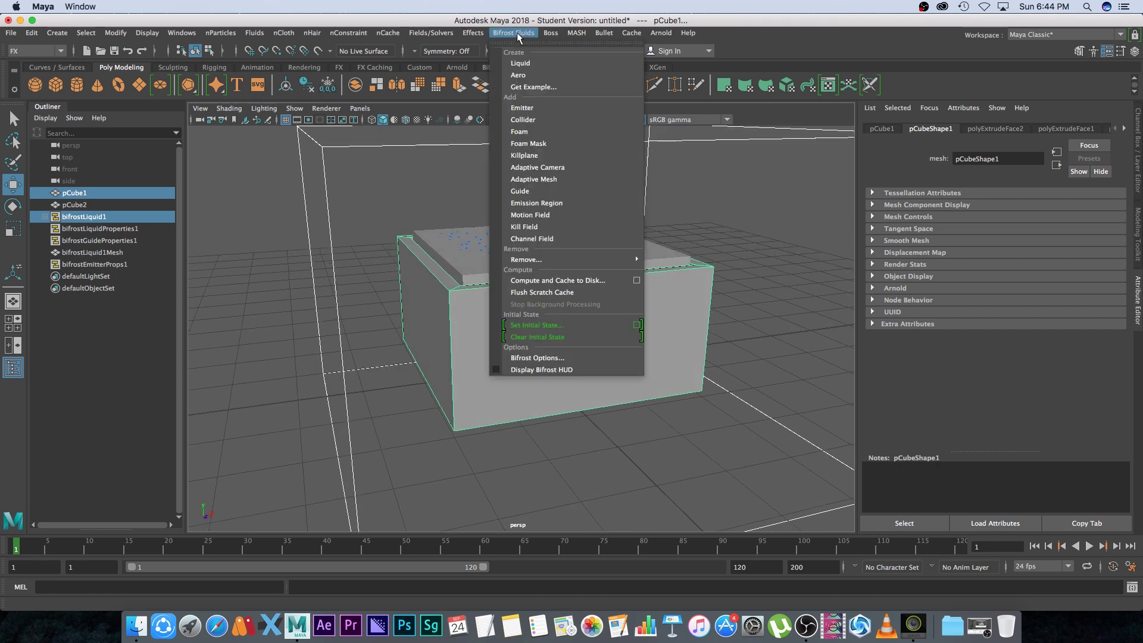
click(523, 119)
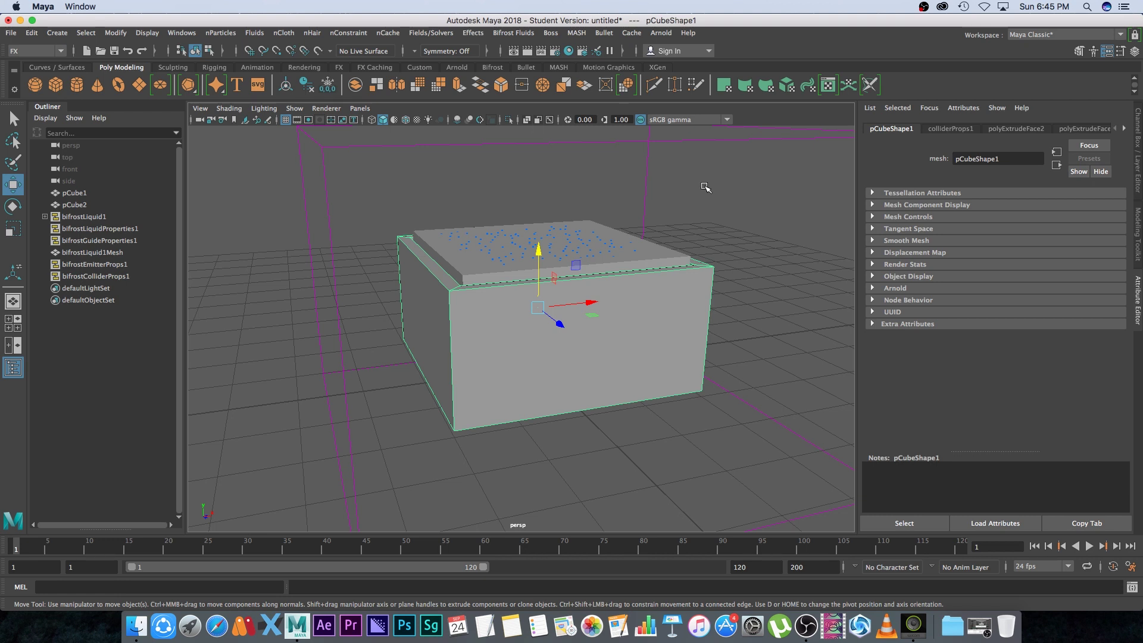
Step: Set the master voxel size in the Bifrost liquid properties to 0.2
click(80, 228)
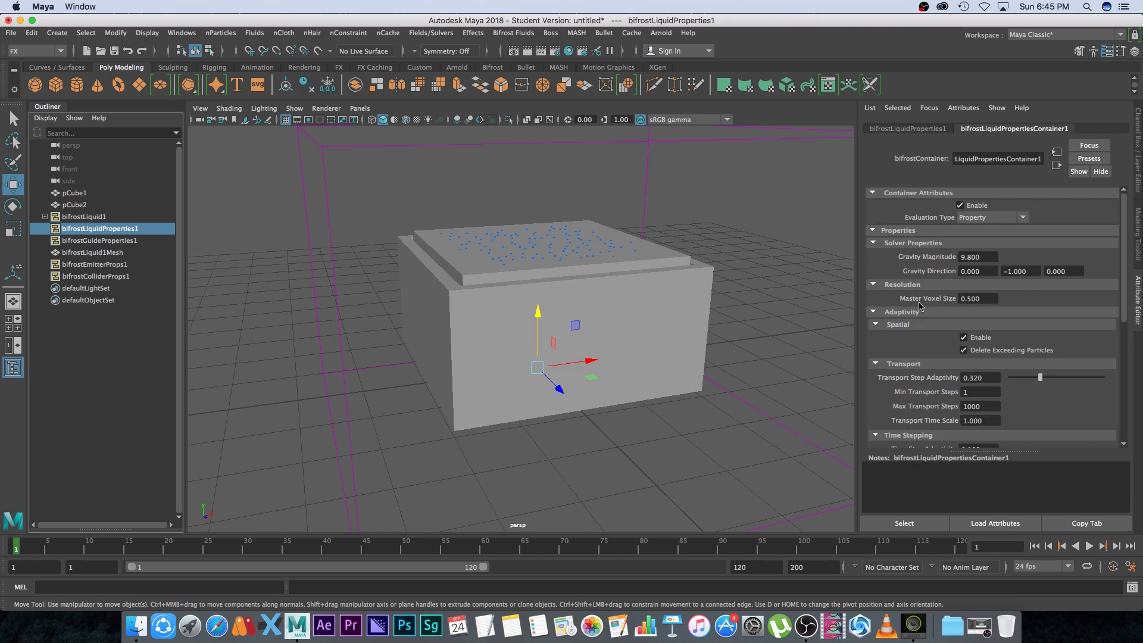
click(976, 299)
text(0.2)
key(Return)
alt+drag(588, 437, 624, 186)
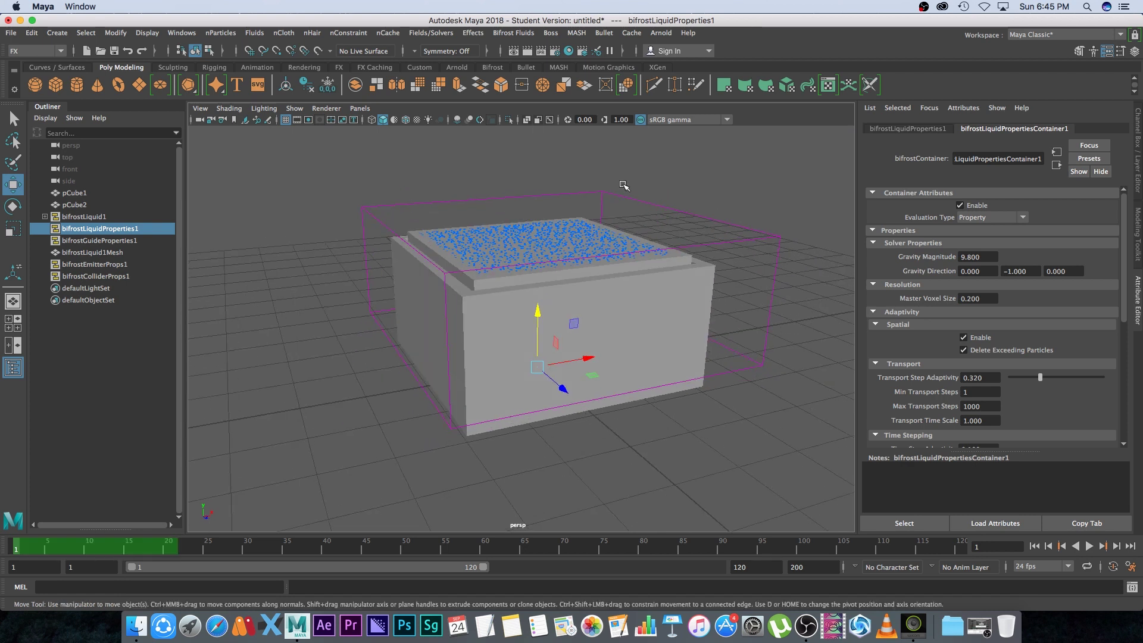
Step: Raise the liquid-emitting inner cube straight up above the box's rim, to a vertical position of about 2.8
click(440, 275)
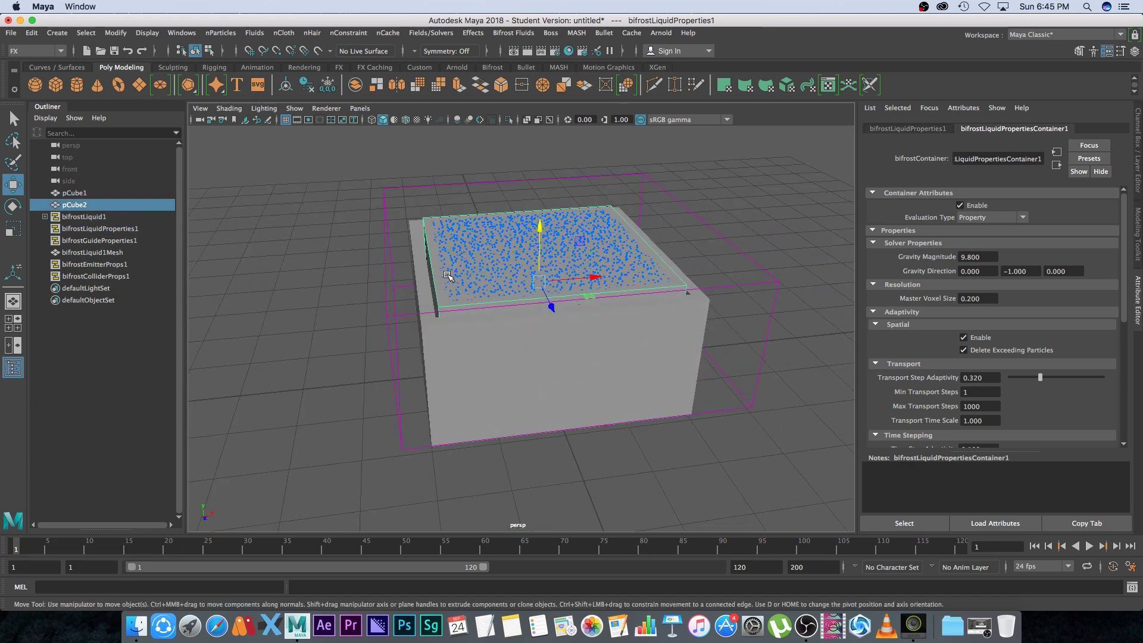
alt+drag(676, 357, 565, 189)
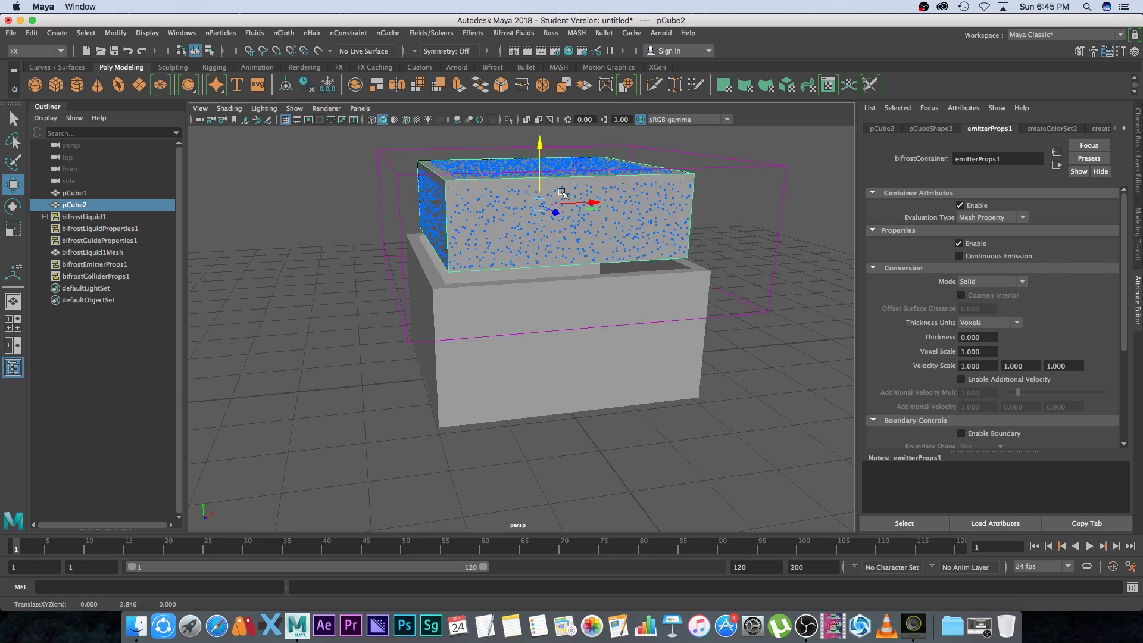
alt+drag(598, 322, 530, 360)
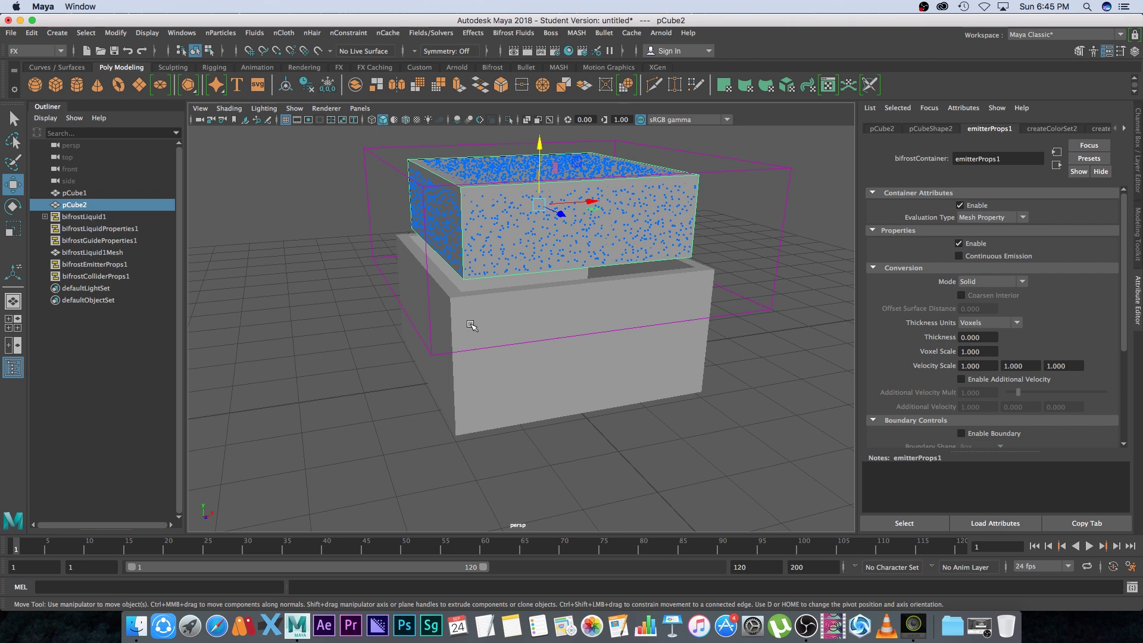
Step: Add a killplane to the bifrostLiquid1 simulation
click(305, 247)
click(79, 216)
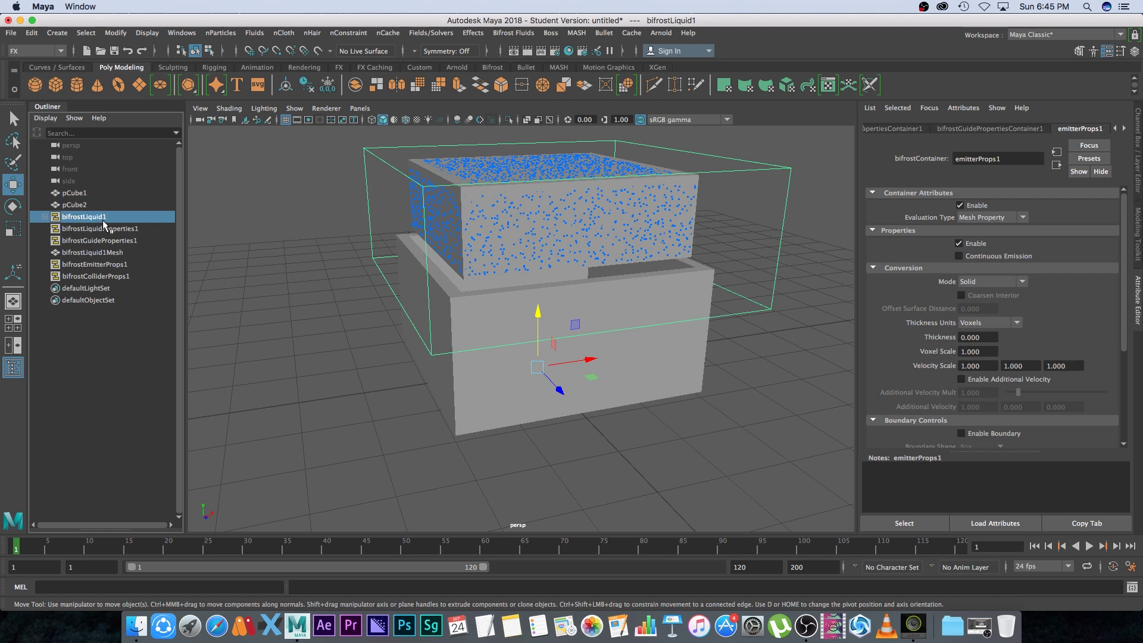
click(504, 34)
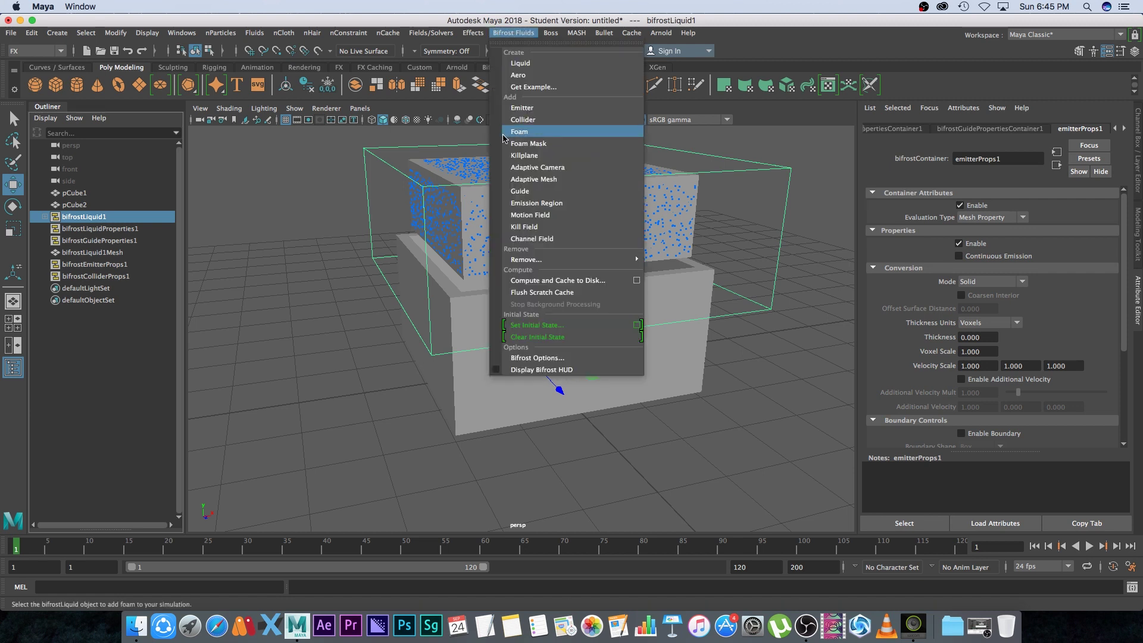
click(527, 155)
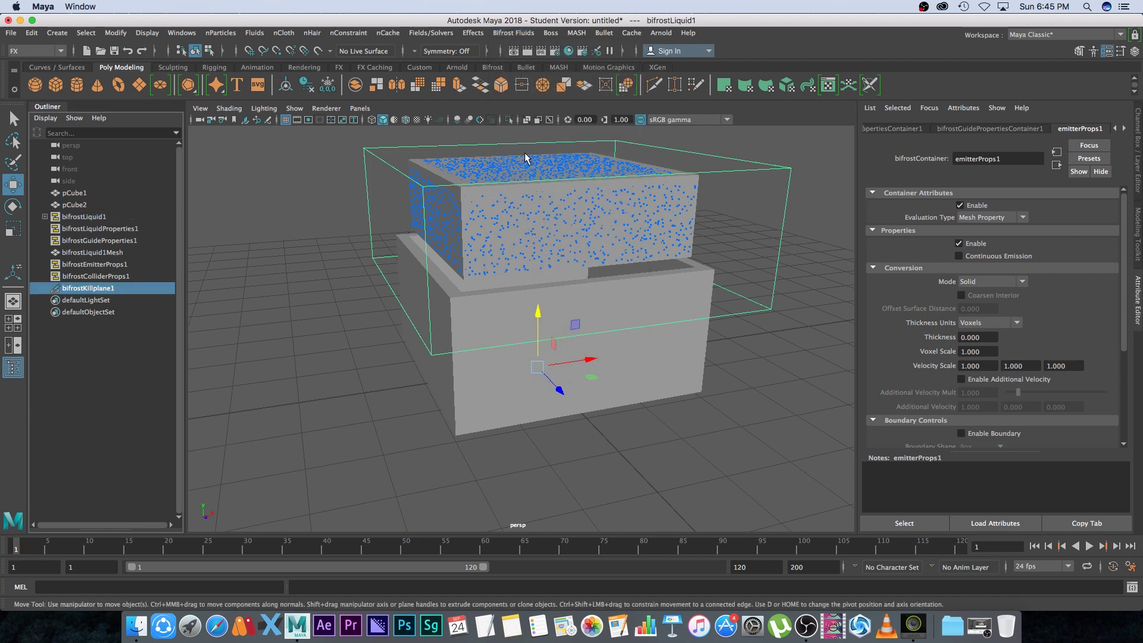
Step: Scale the killplane up uniformly until it extends well beyond the box's base on all sides, and show the four-view layout
key(r)
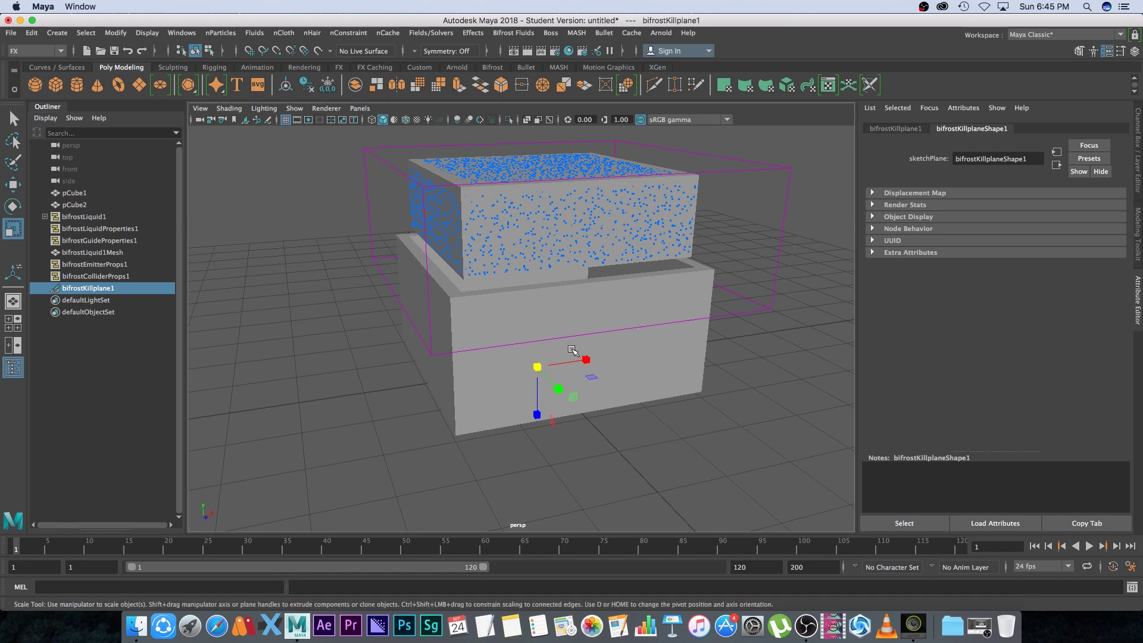
drag(542, 366, 689, 268)
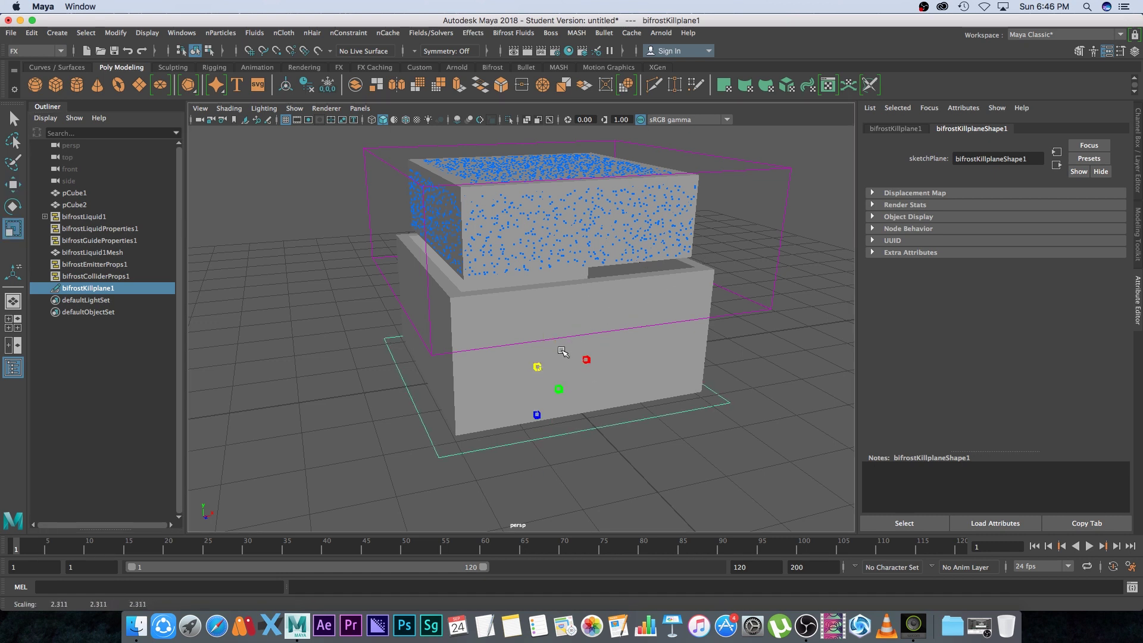
drag(562, 352, 539, 369)
drag(624, 314, 615, 312)
key(space)
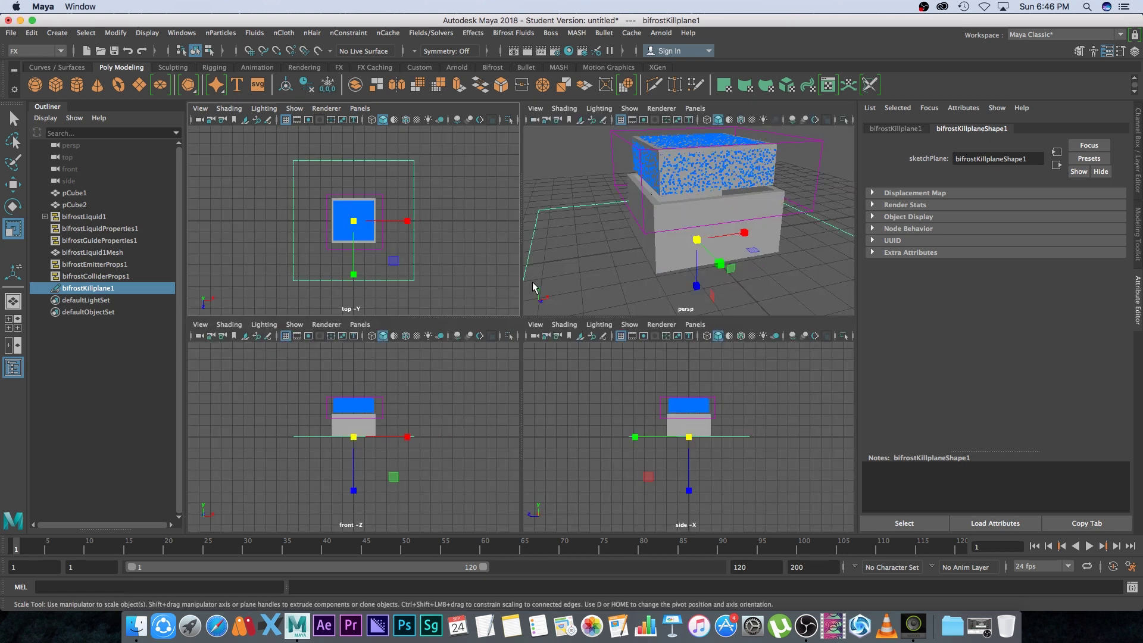
Step: In the front view, raise the killplane to the underside of the box, to a vertical position of about 0.08
key(space)
click(475, 369)
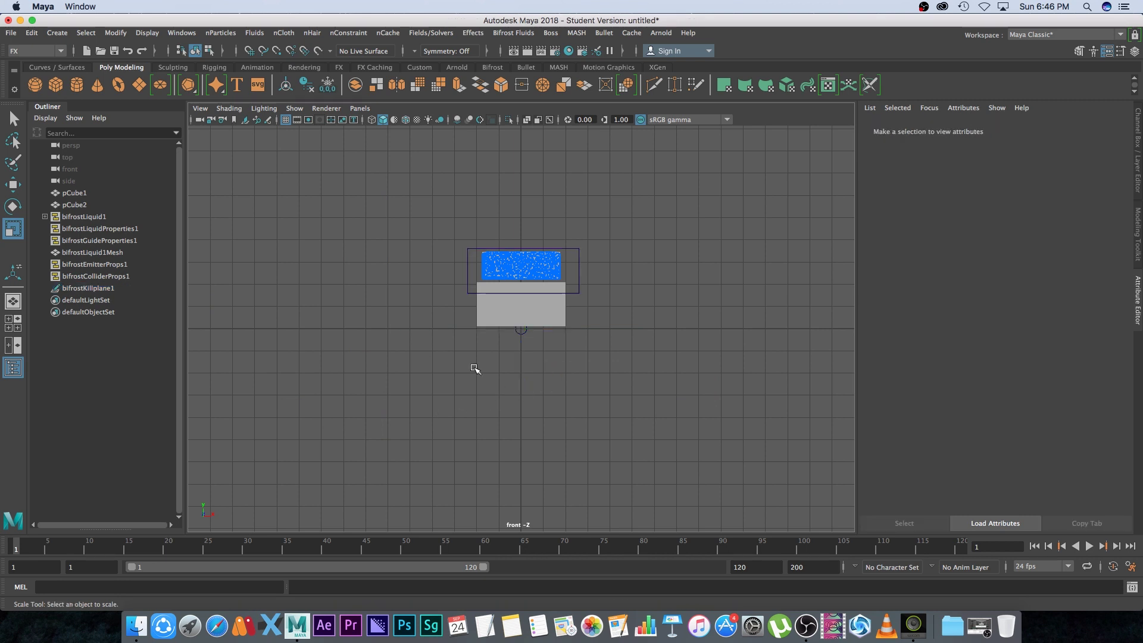
click(470, 288)
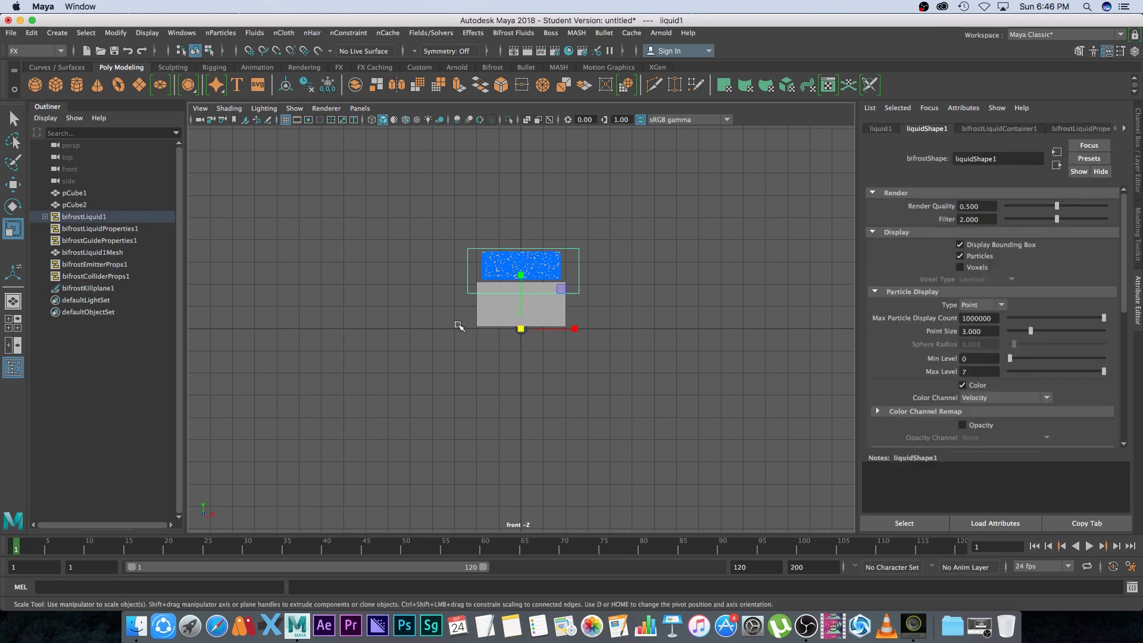
click(544, 330)
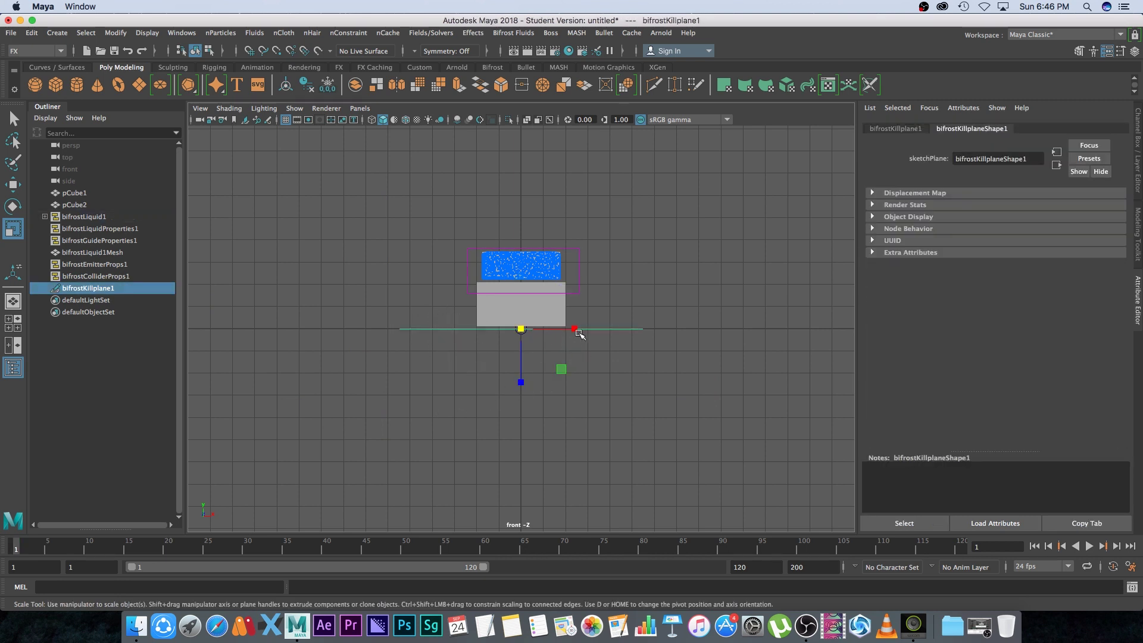
scroll(582, 333, up, 5)
key(w)
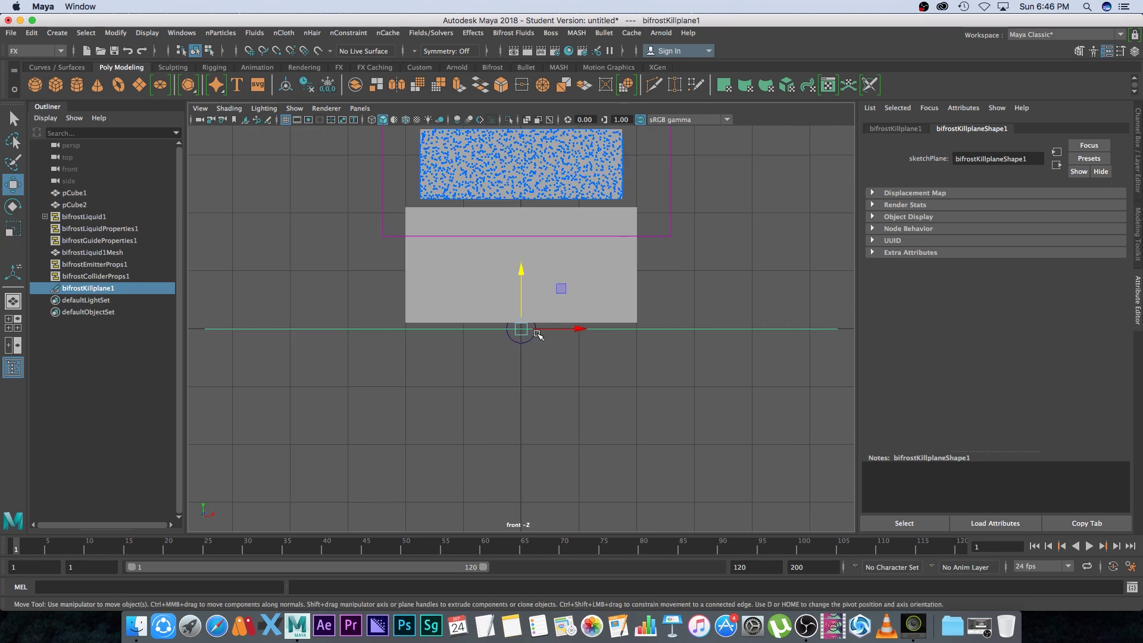
drag(520, 263, 523, 283)
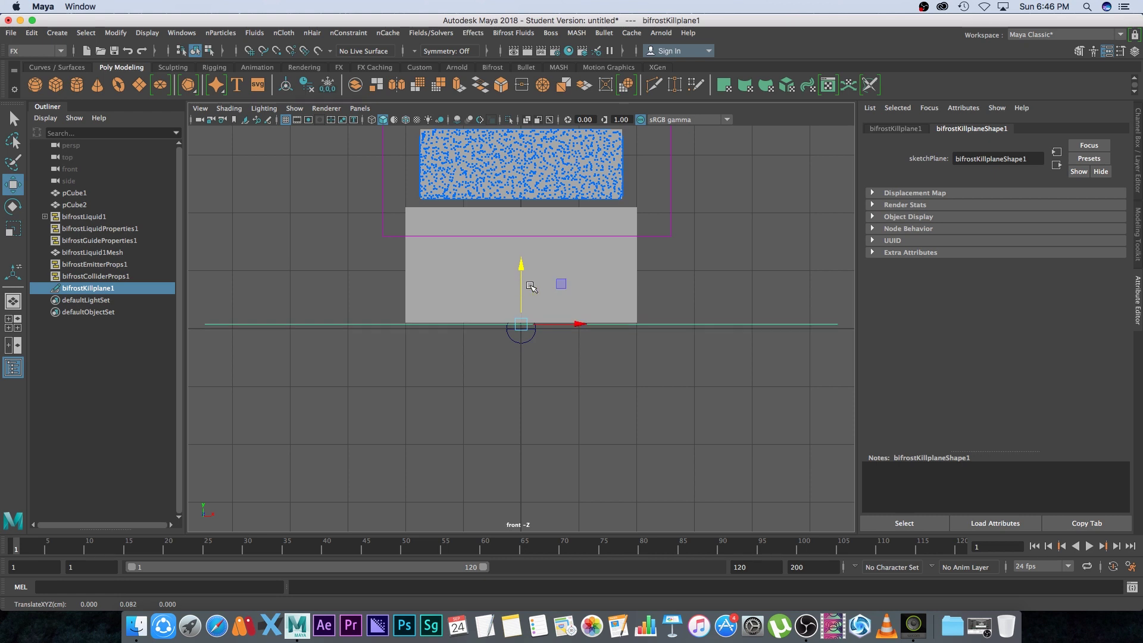
Step: Scale the killplane up uniformly so it reaches much farther beyond the box, and return to the perspective view
key(r)
drag(525, 325, 419, 155)
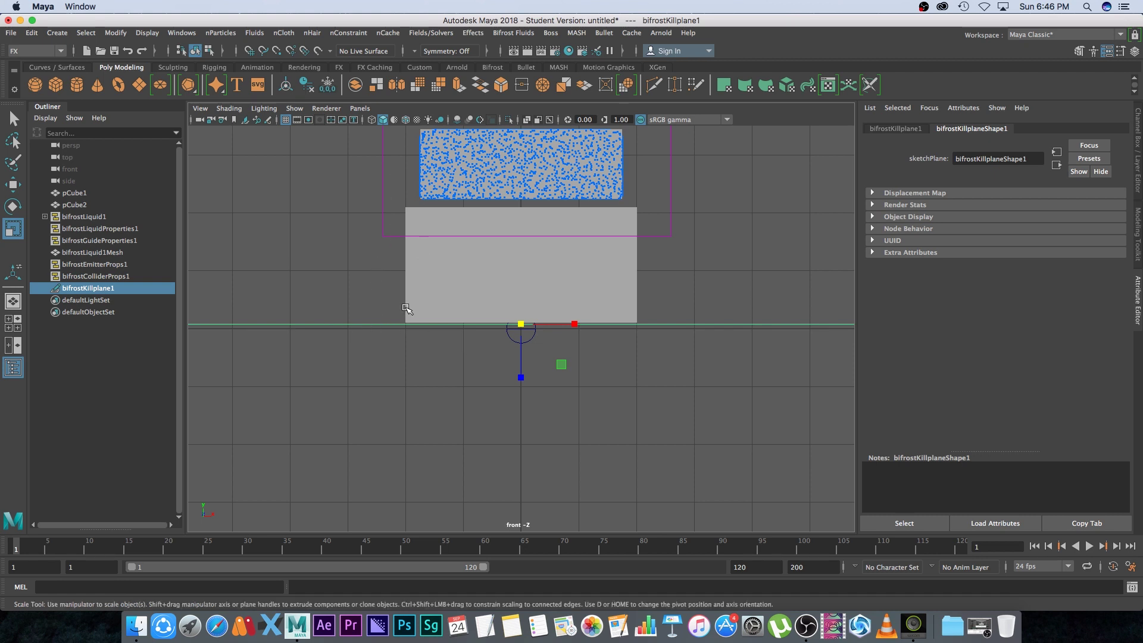
key(space)
key(space)
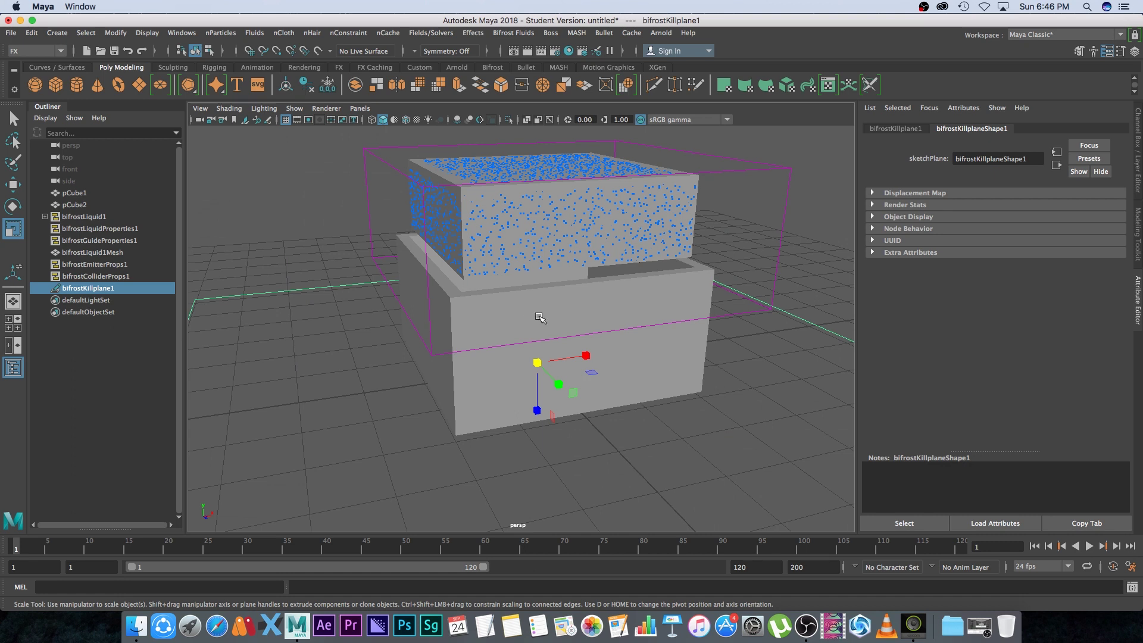
Step: Play the simulation so the liquid falls into the box, and stop at frame 95
alt+drag(561, 338, 573, 373)
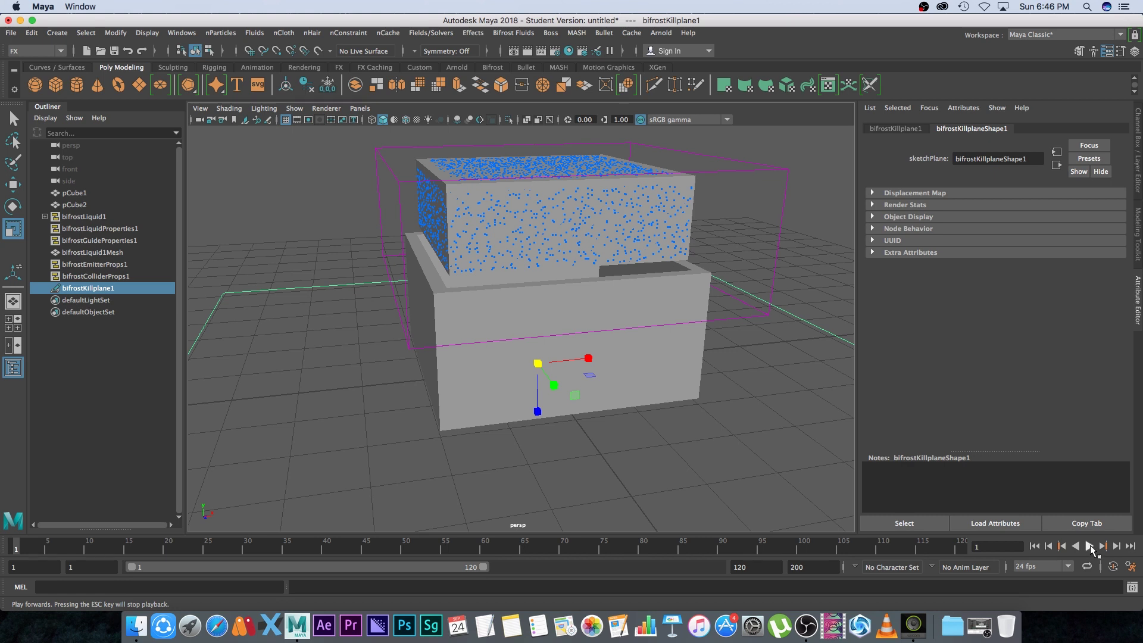
key(alt+v)
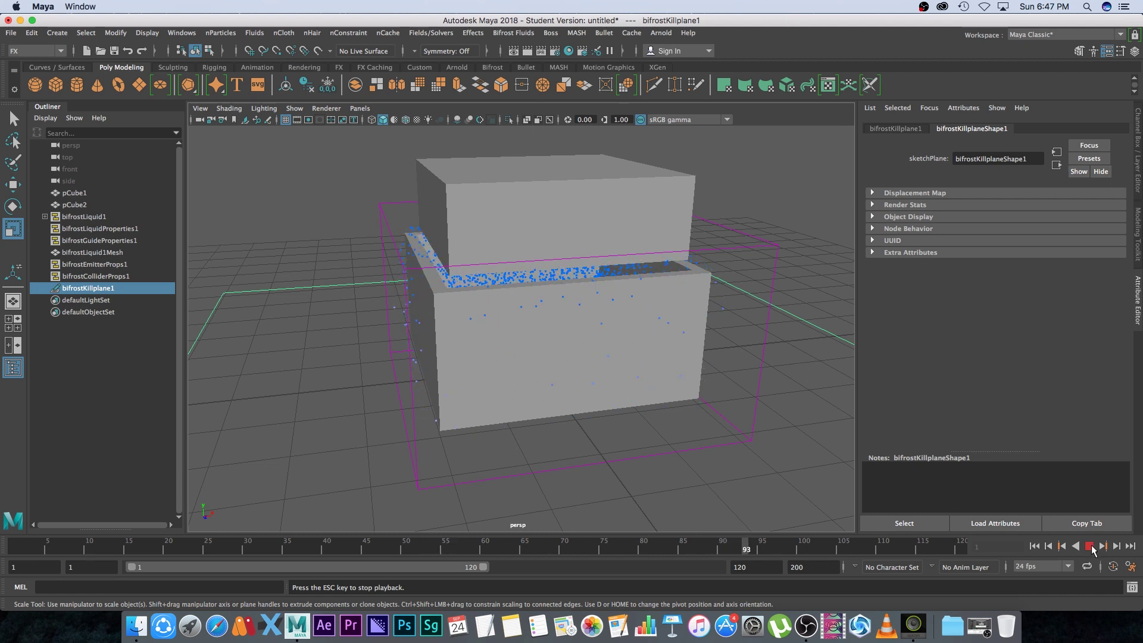
click(1090, 547)
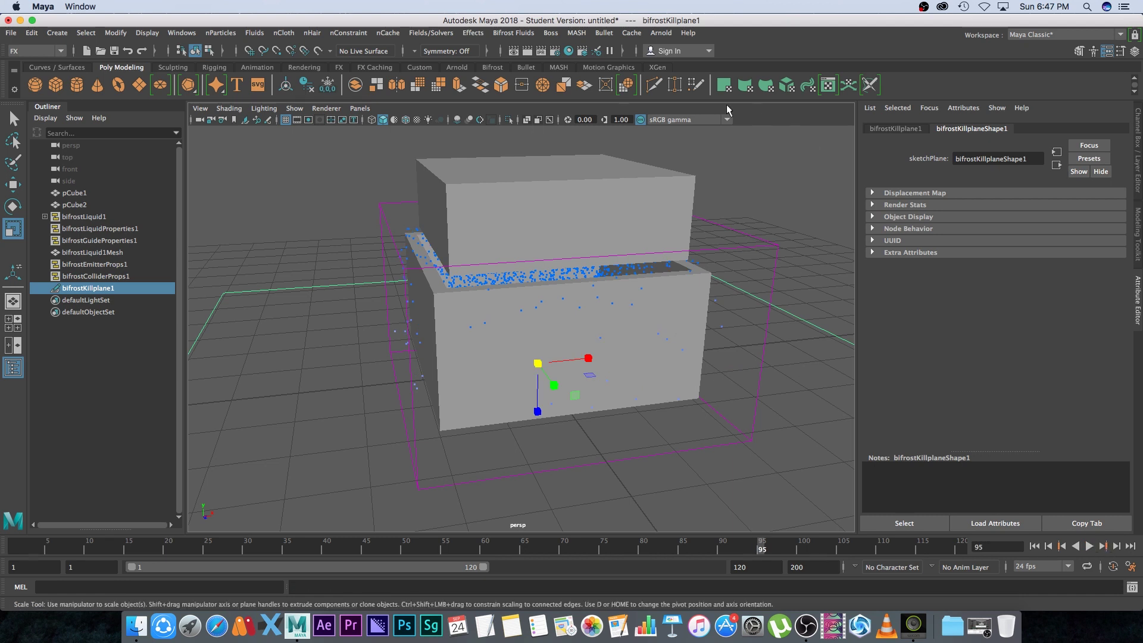
Step: Set the current frame as the initial state of bifrostLiquid1, replay the simulation briefly and return to frame 1
click(256, 226)
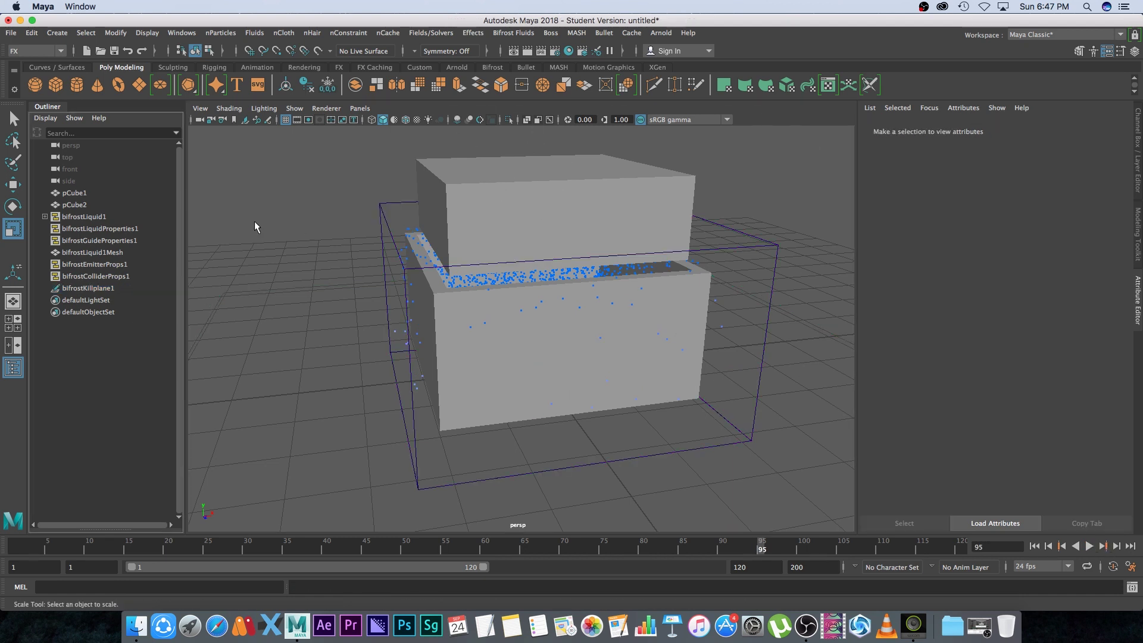
click(77, 218)
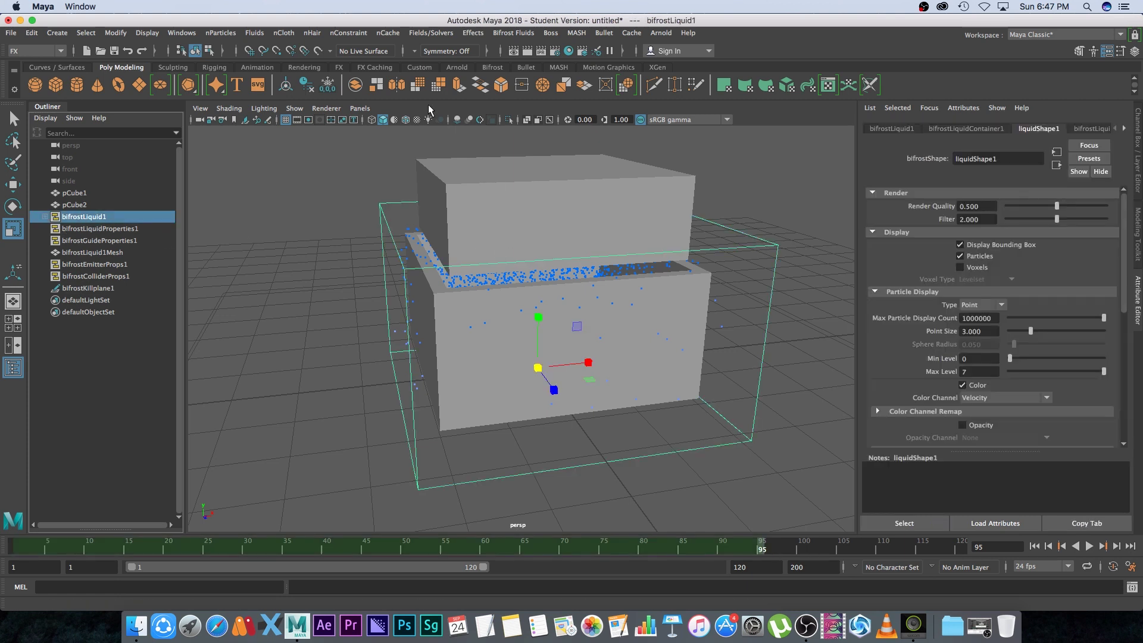
click(510, 34)
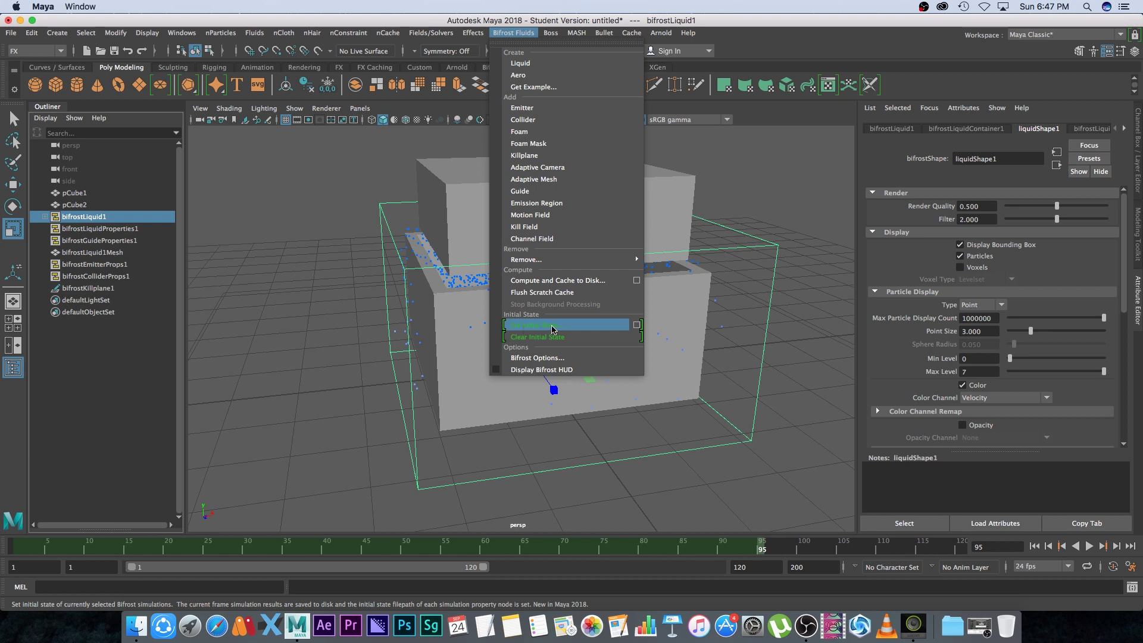
click(571, 330)
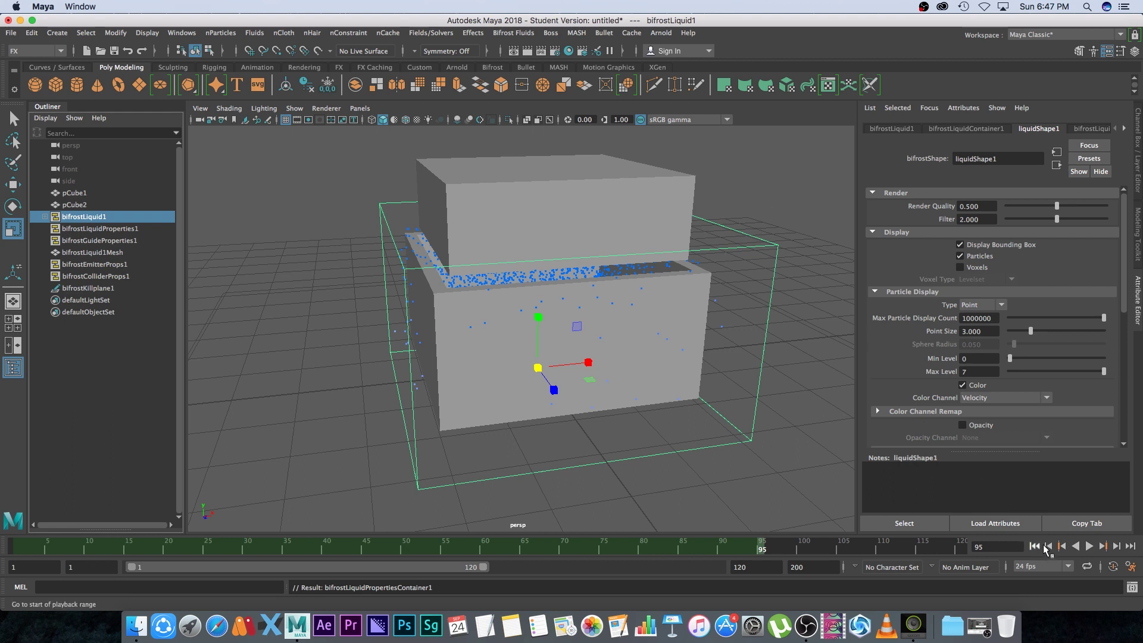
click(1034, 547)
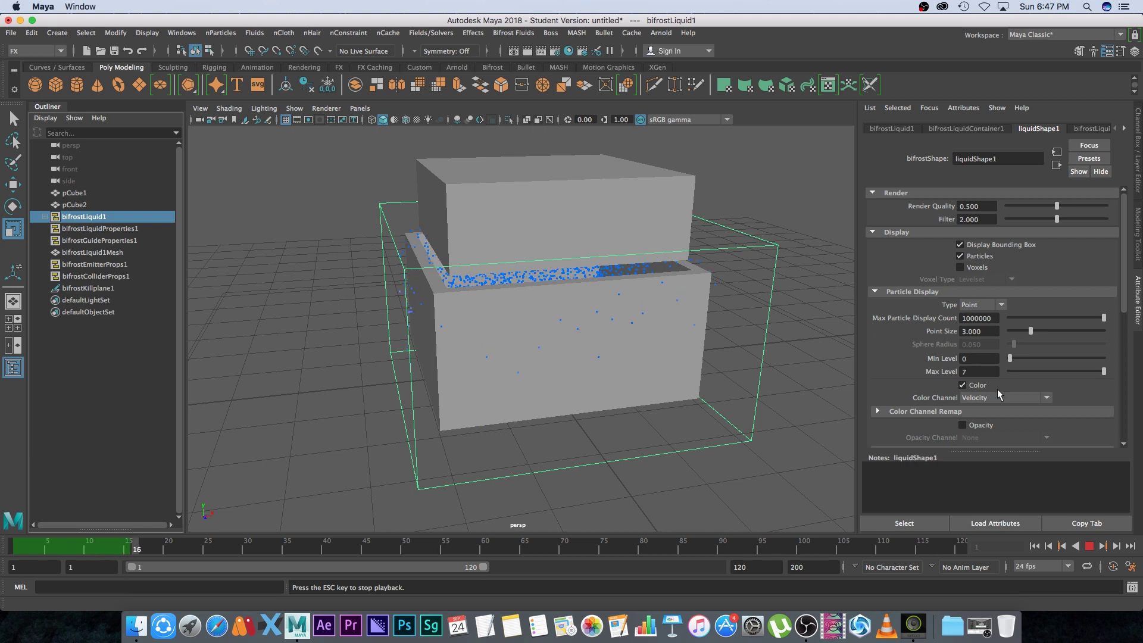
click(1037, 546)
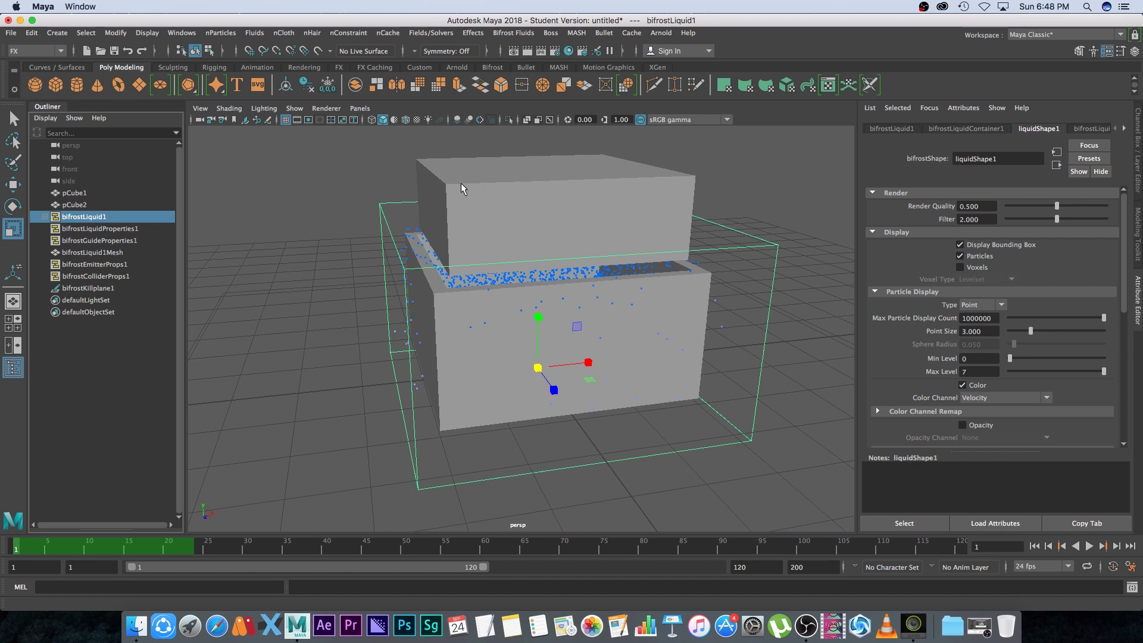
Step: Move the emitter cube horizontally along X until it stands well clear of the liquid-filled box
click(472, 171)
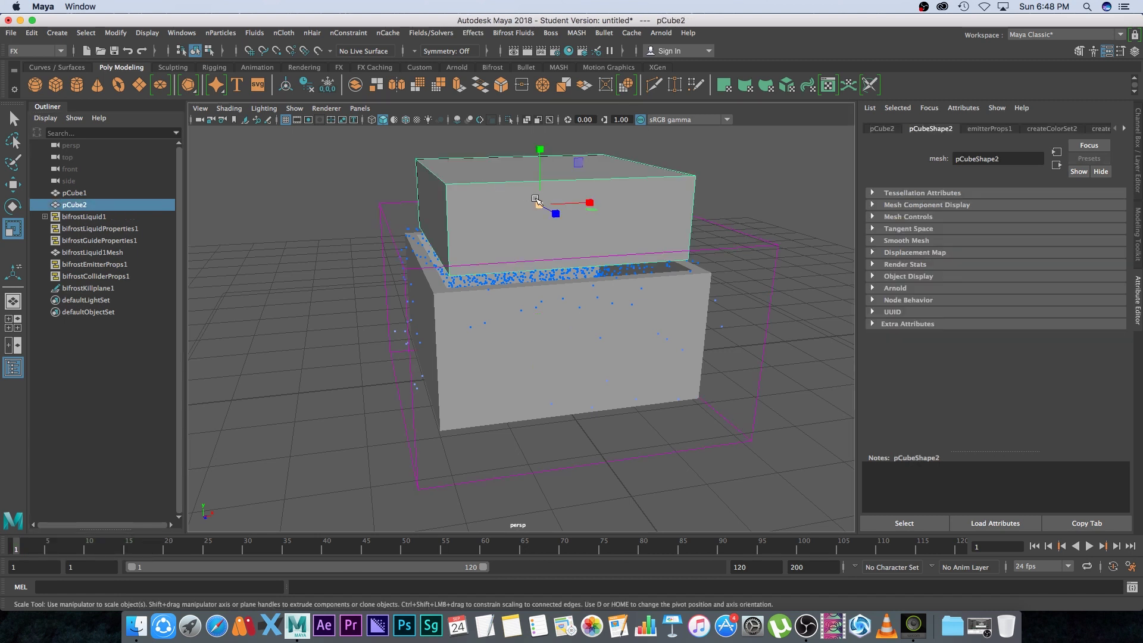
key(w)
click(588, 204)
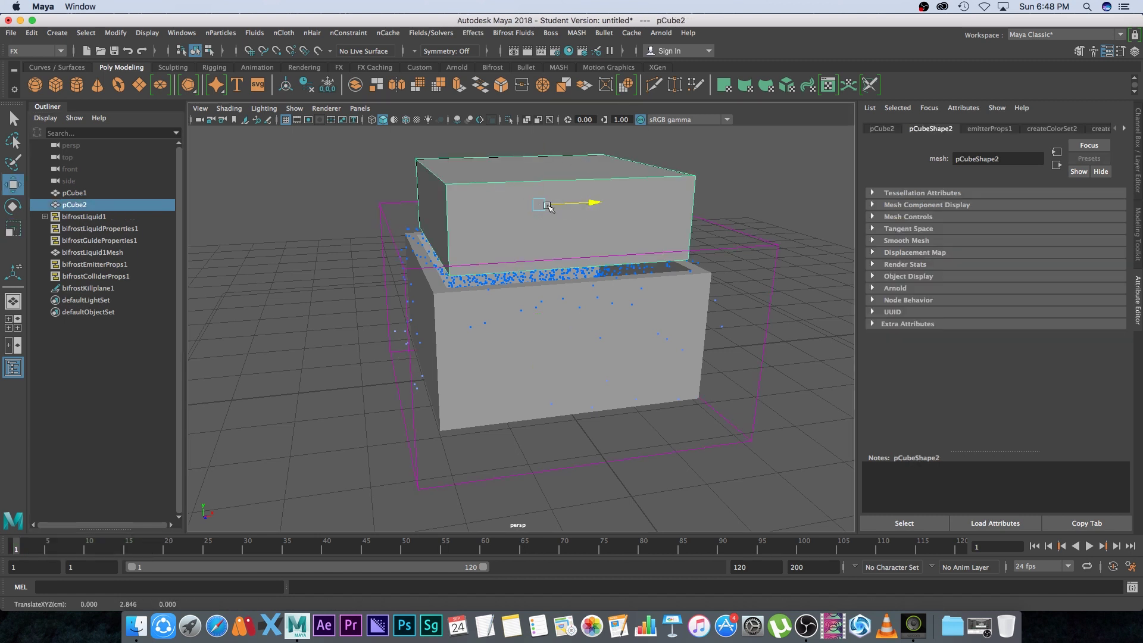
middle_drag(196, 231, 288, 256)
key(q)
click(354, 293)
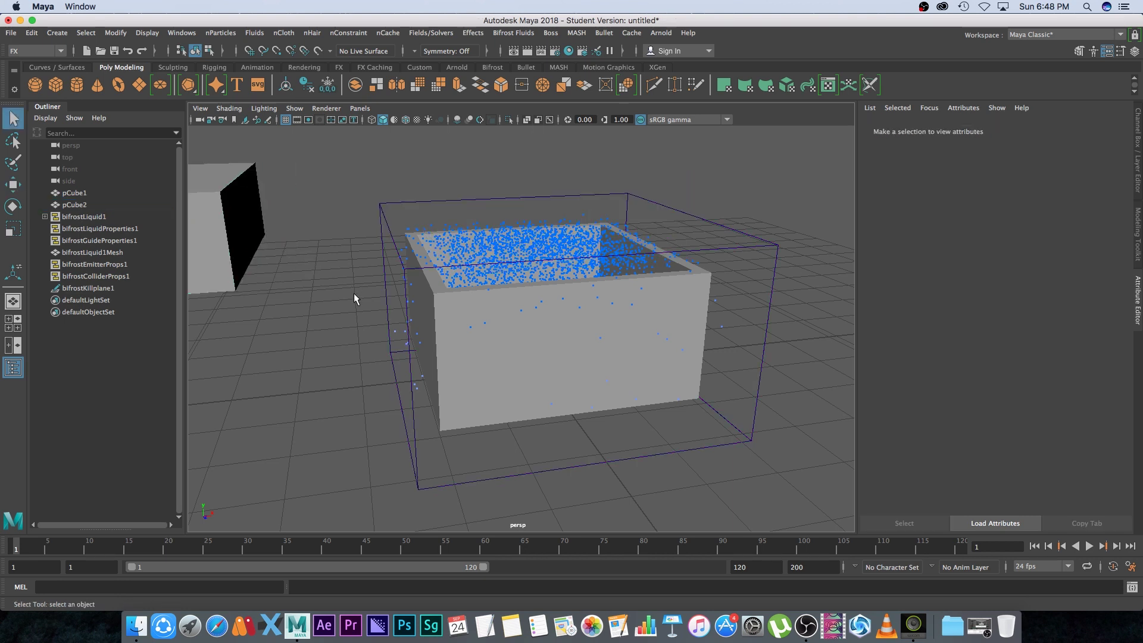
Step: Create a polygon sphere and raise it straight above the liquid-filled box to a height of about 7.9
alt+right_drag(415, 369, 311, 235)
key(w)
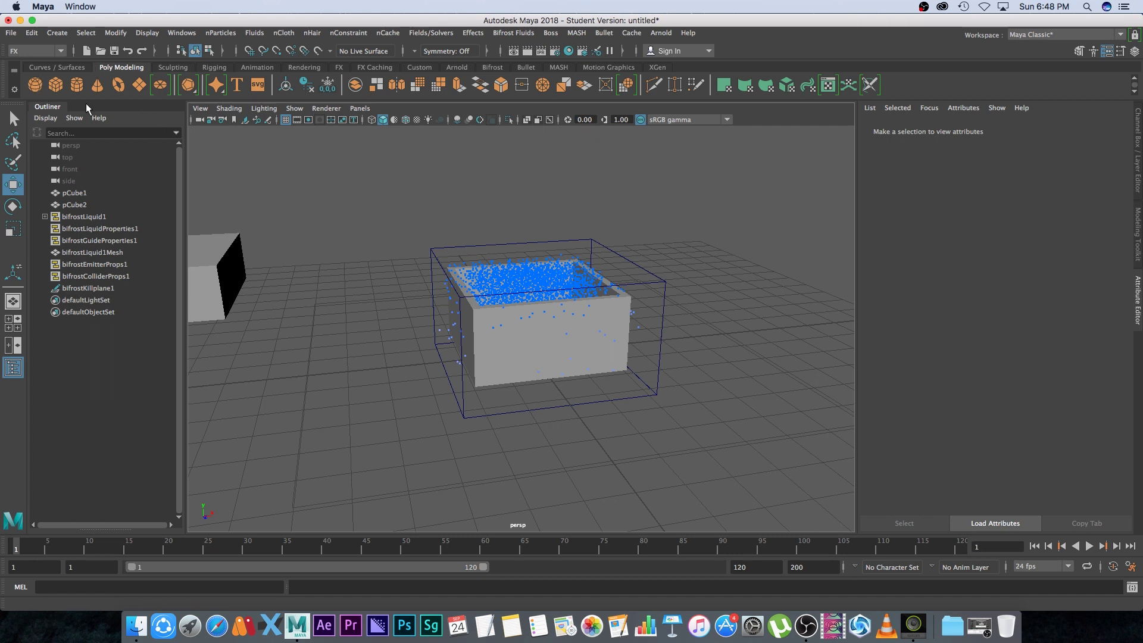
click(34, 84)
drag(530, 294, 532, 131)
alt+right_drag(622, 345, 548, 274)
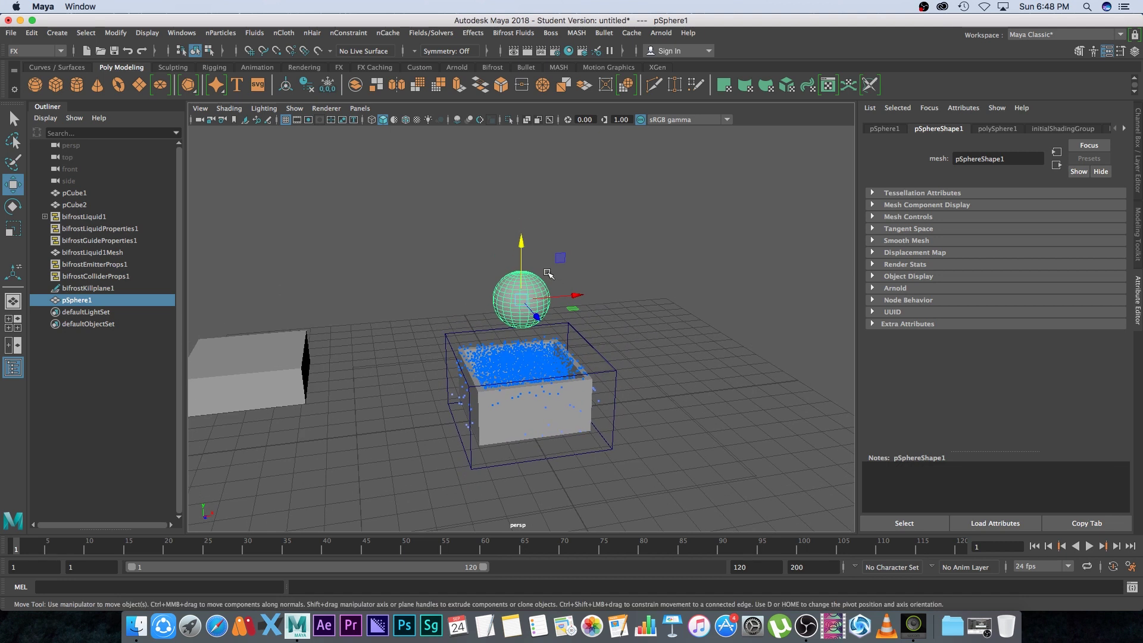
drag(518, 238, 530, 140)
Step: Set the sphere's radius to 0.6
click(1000, 129)
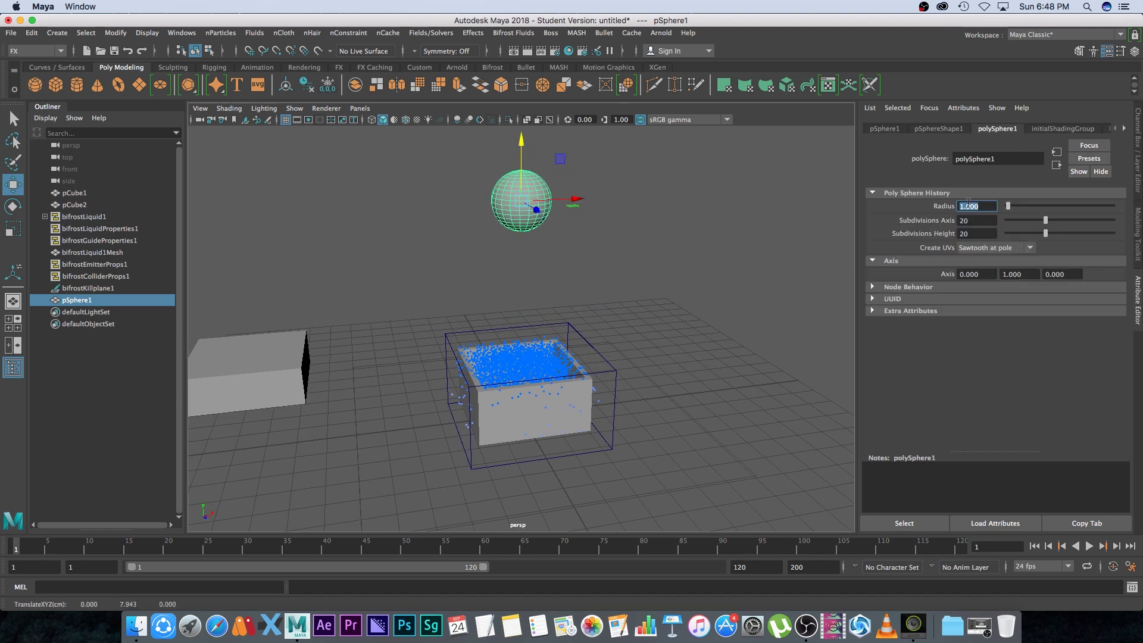
text(0.6)
key(Tab)
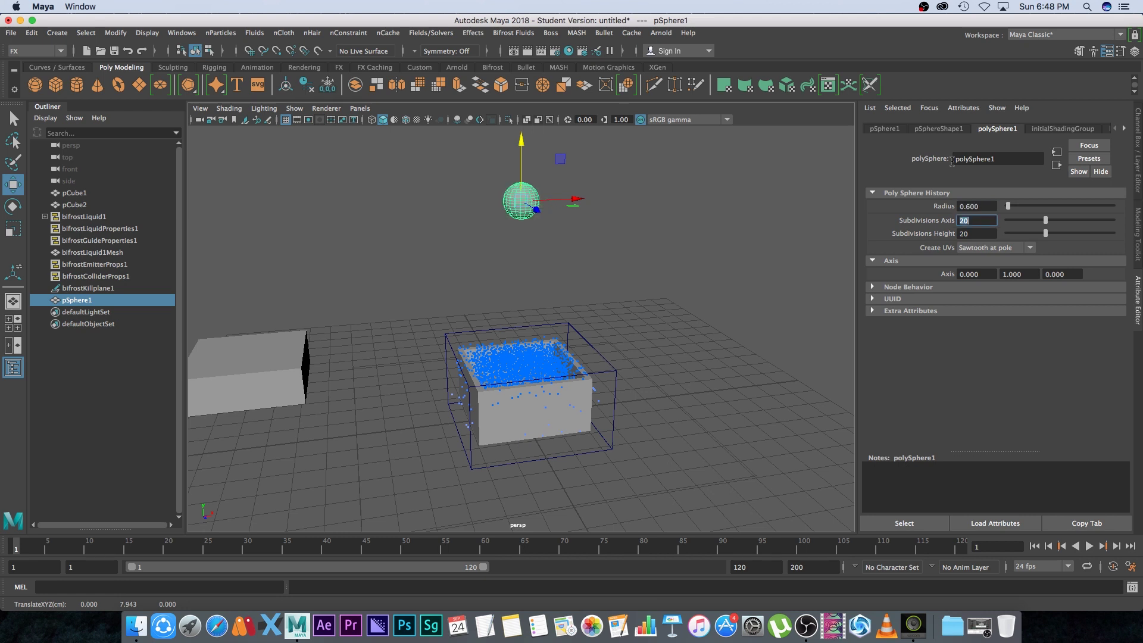
alt+drag(694, 319, 679, 280)
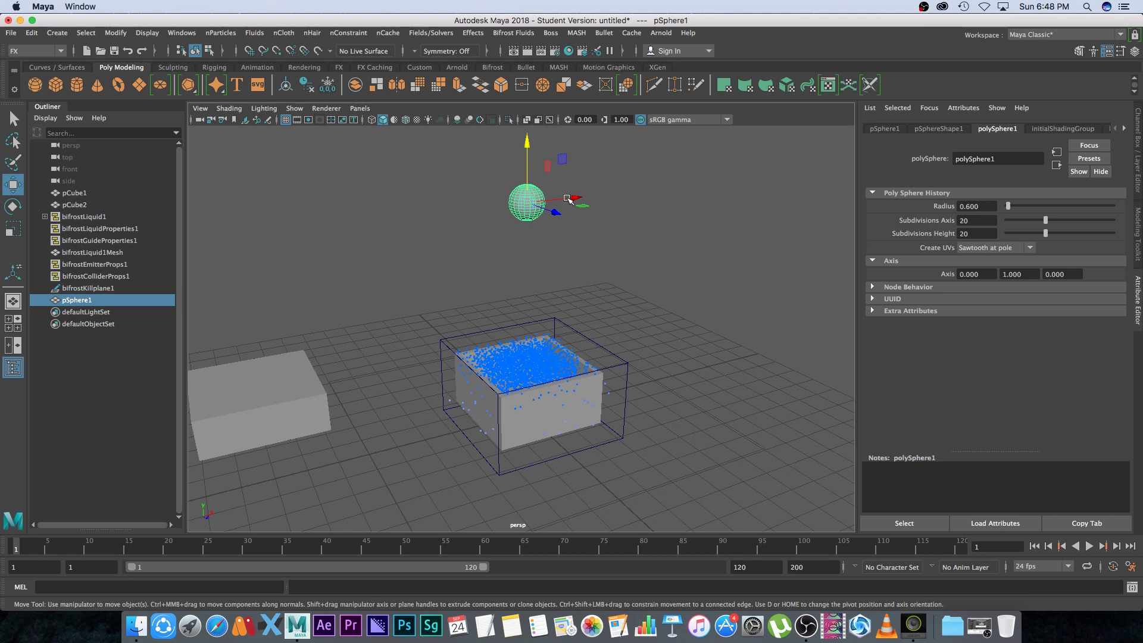
Step: Make the sphere a Bullet dynamic rigid body, test its fall in playback and return to frame 1
click(479, 190)
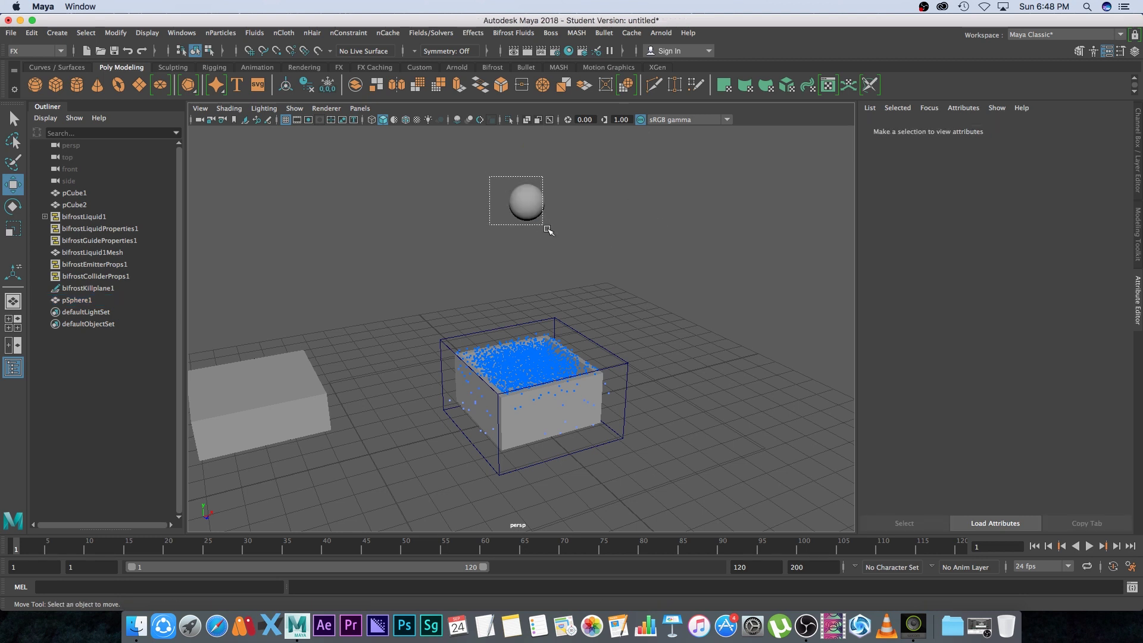
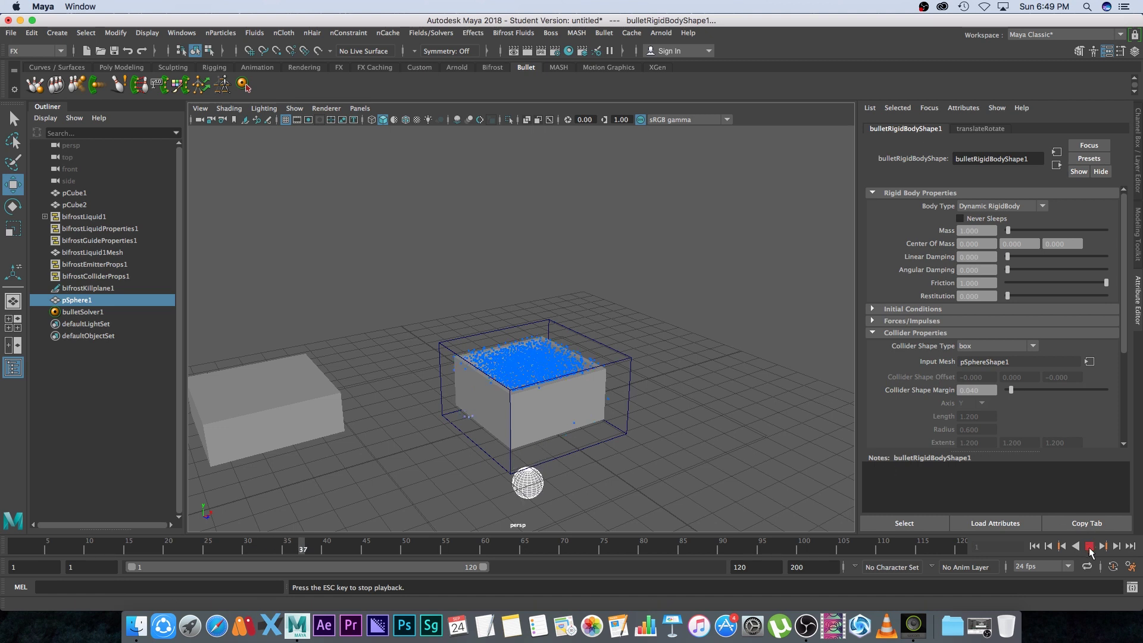
click(1089, 546)
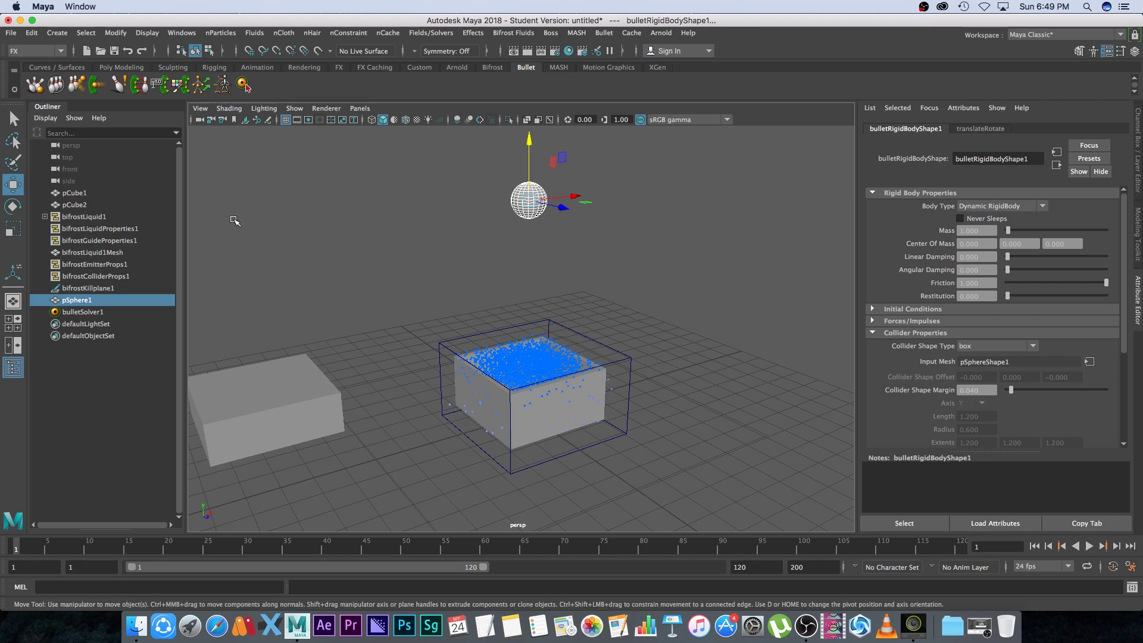
Step: Add the sphere as a collider to the bifrostLiquid1 simulation
click(81, 217)
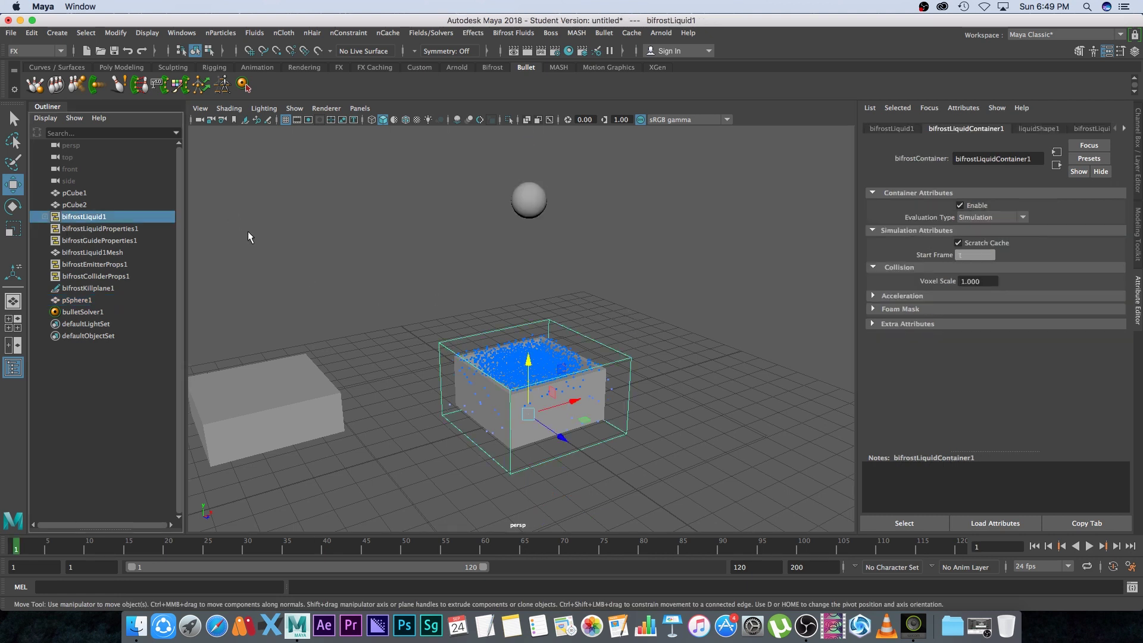
shift+click(530, 202)
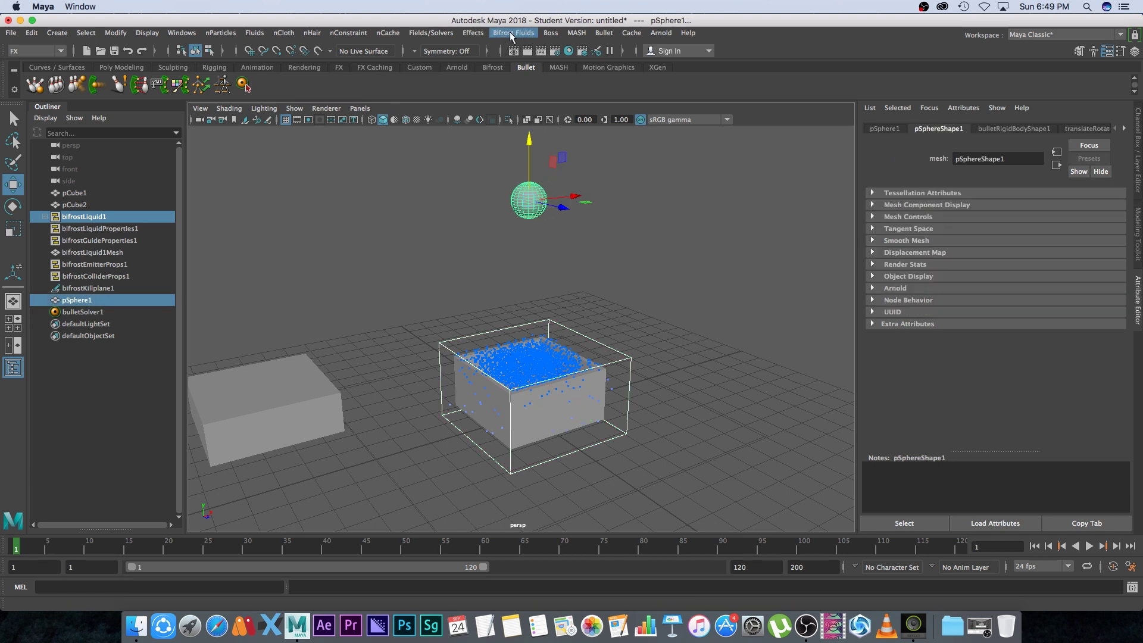
click(511, 34)
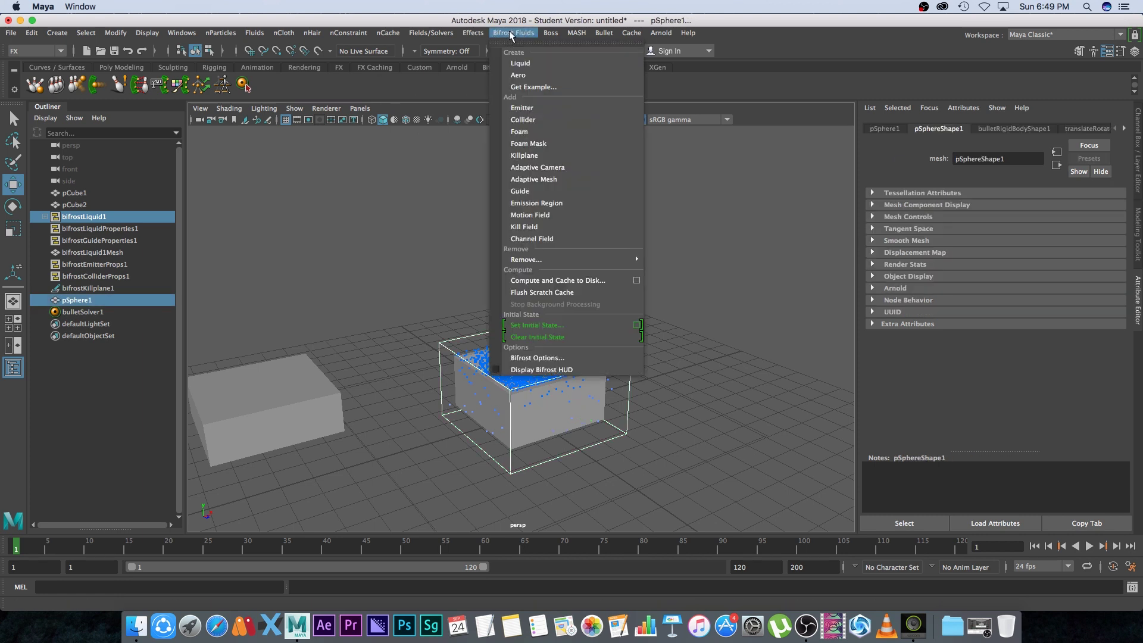
click(522, 122)
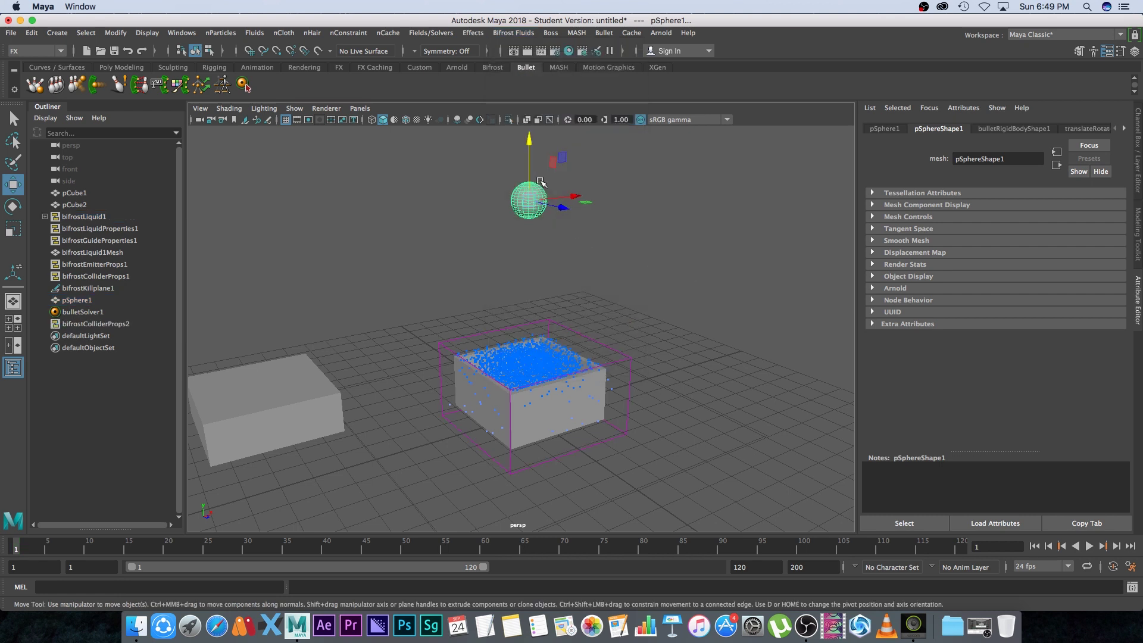
click(702, 247)
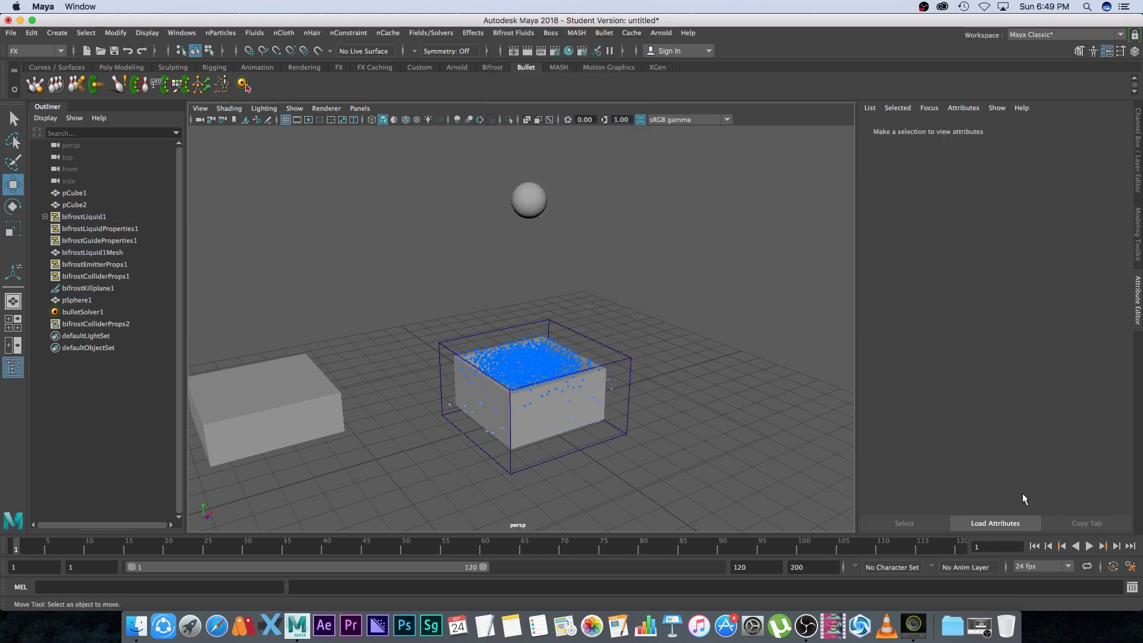
Step: Set the collider shape type of the sphere's Bullet rigid body to sphere
click(516, 214)
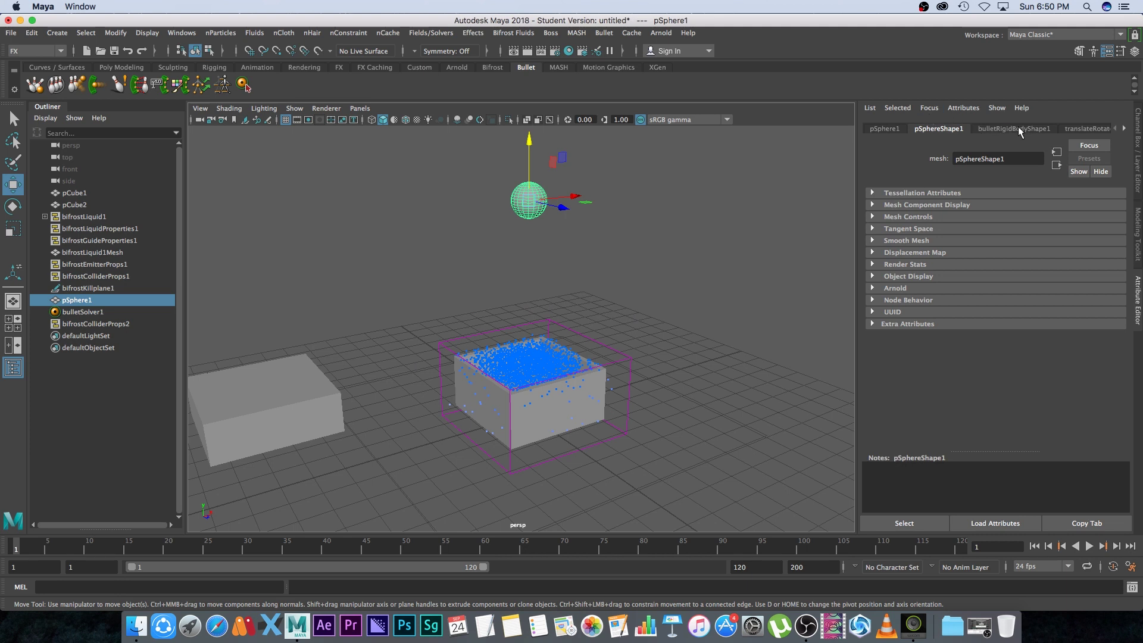
click(1018, 129)
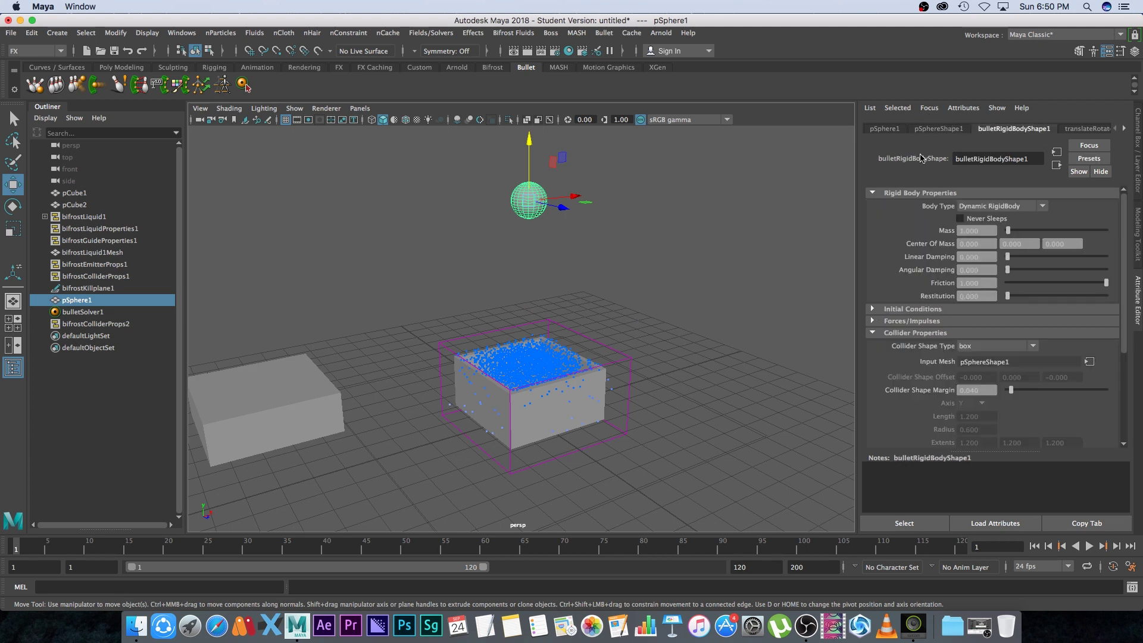
scroll(1096, 280, down, 1)
scroll(1067, 309, up, 1)
click(971, 348)
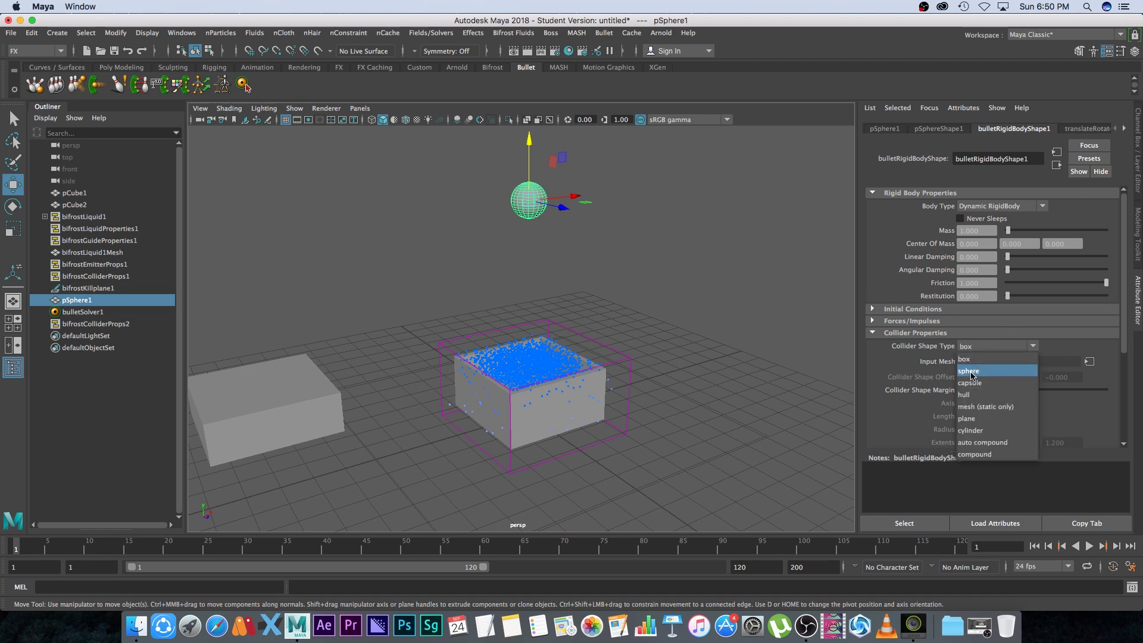
click(978, 376)
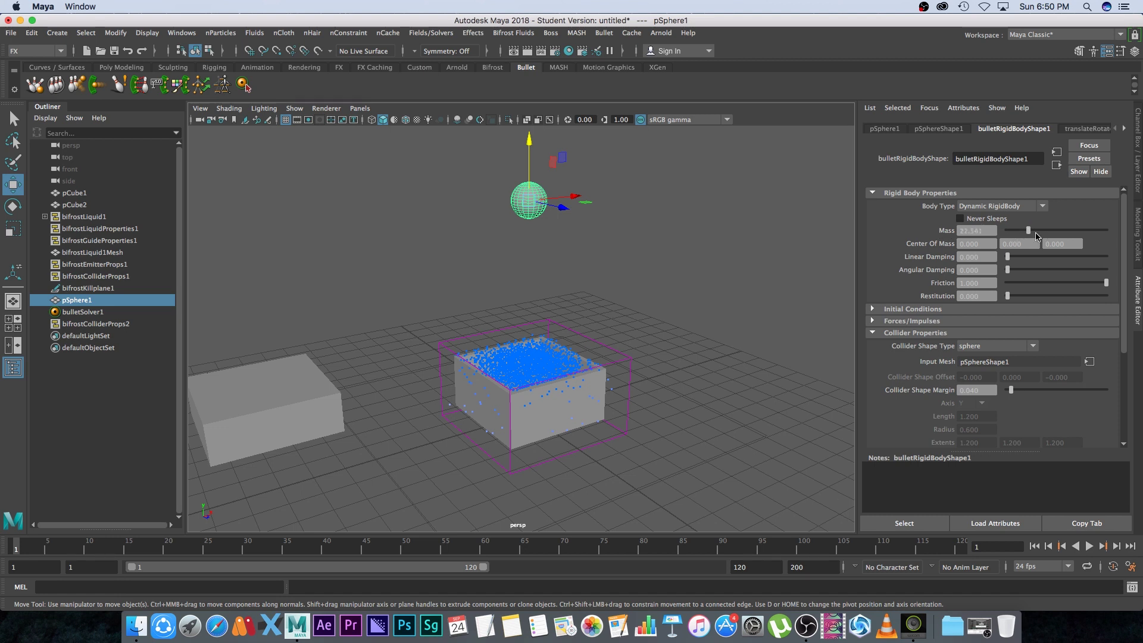
Step: Set the mass of the sphere's rigid body to 50
drag(990, 229, 975, 231)
text(50)
key(Tab)
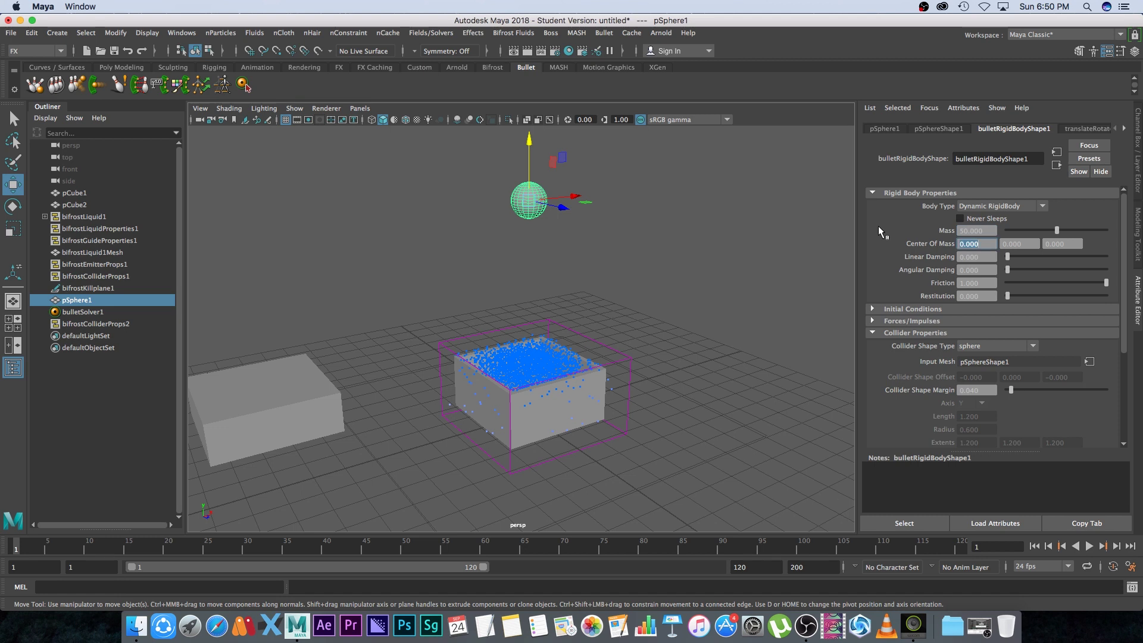
Step: Play the simulation and frame the hollow box to examine how the falling sphere splashes the liquid
click(1091, 546)
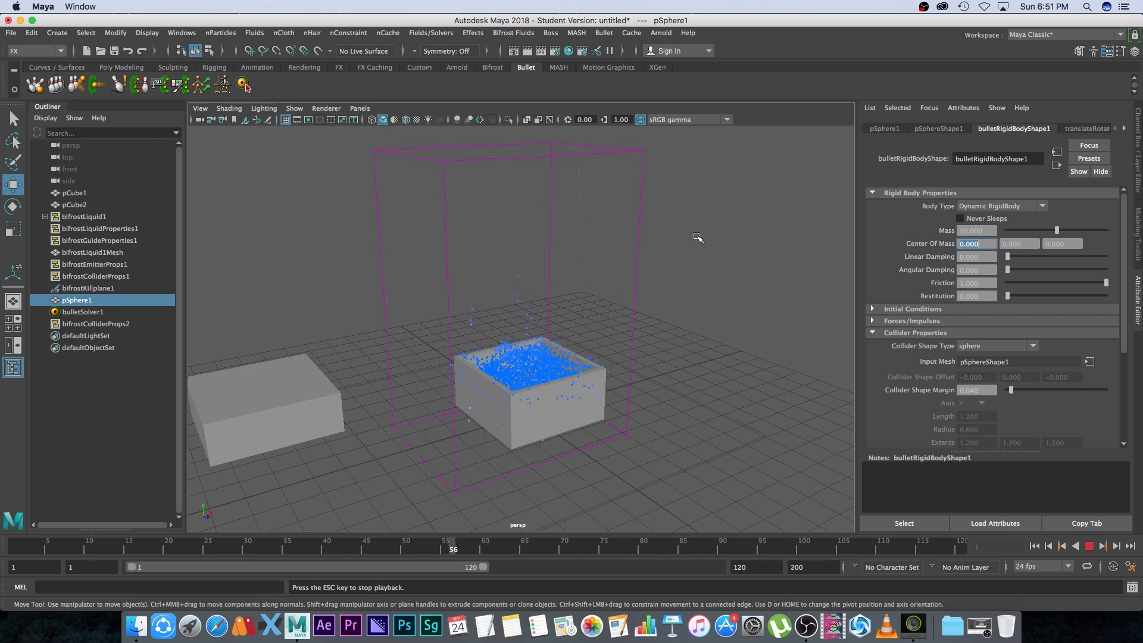
alt+drag(701, 237, 701, 331)
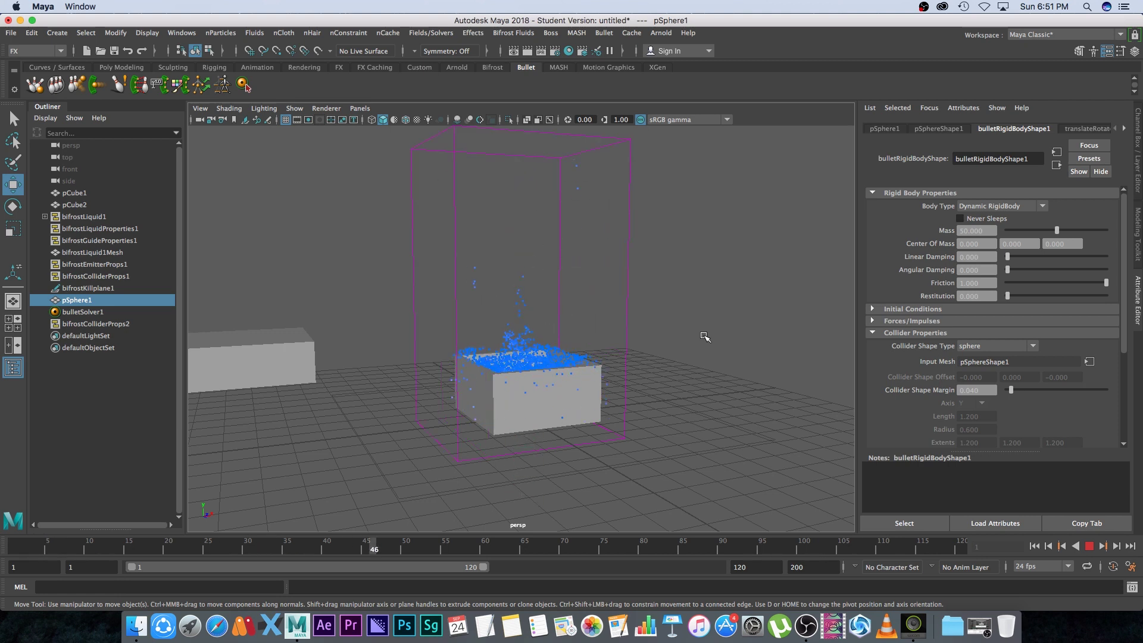
click(530, 399)
key(f)
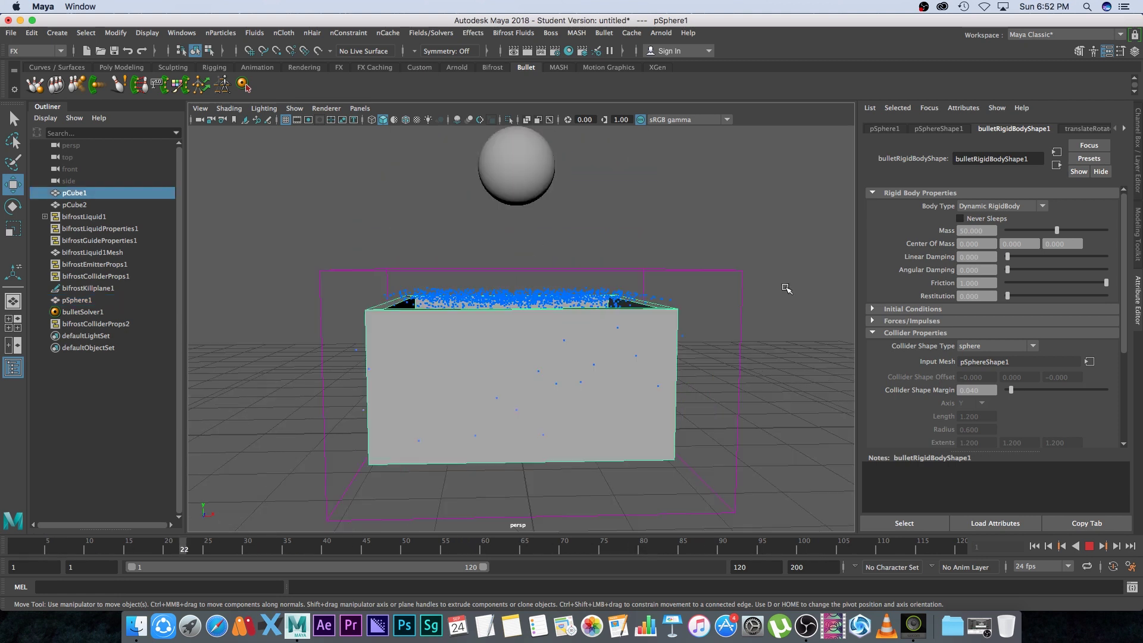